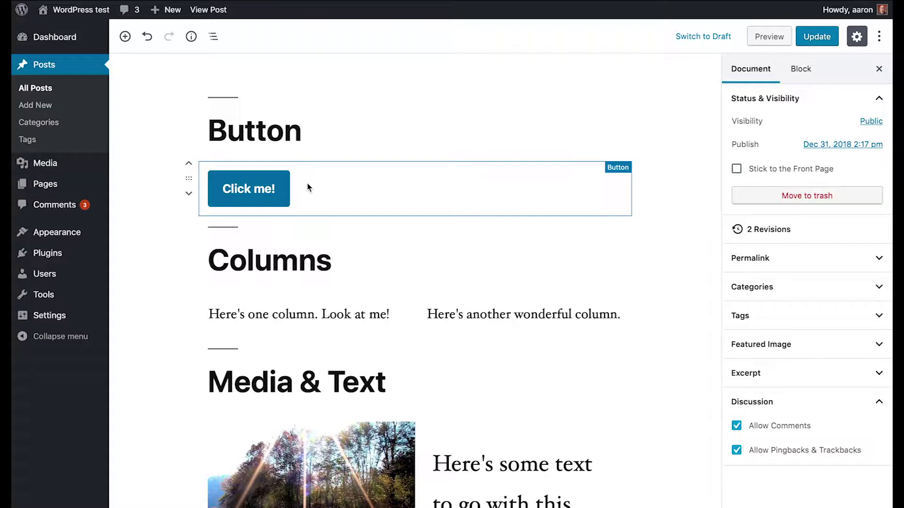
# Try gray and blue backgrounds with gray and white text colors on the "Click me!" button
pyautogui.click(308, 187)
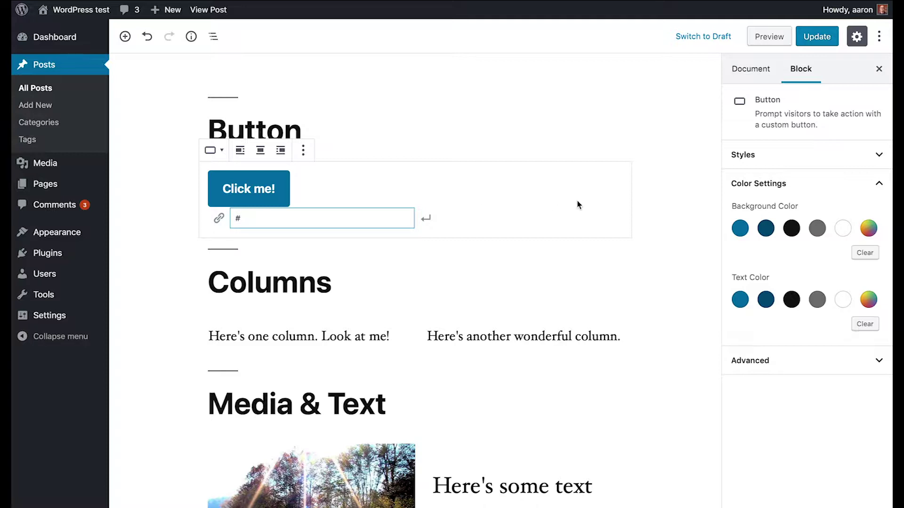
pyautogui.click(746, 230)
pyautogui.click(817, 228)
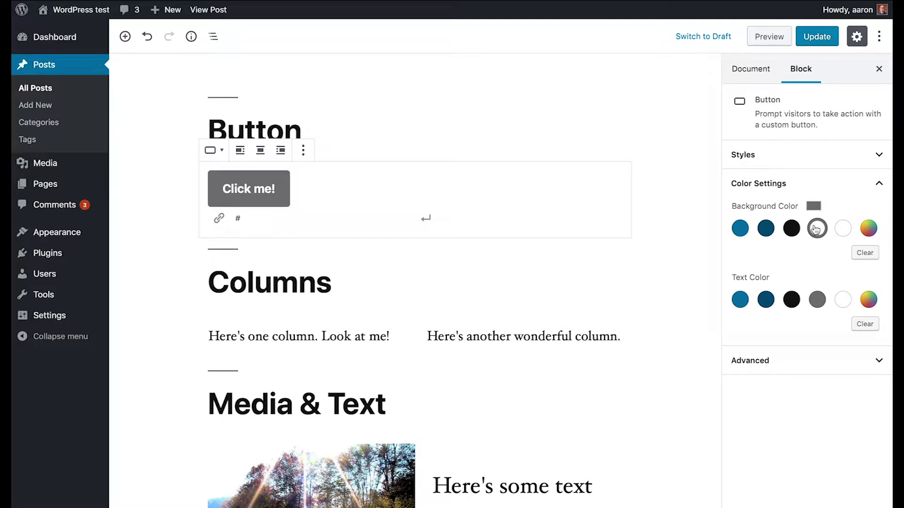
pyautogui.click(739, 228)
pyautogui.click(817, 299)
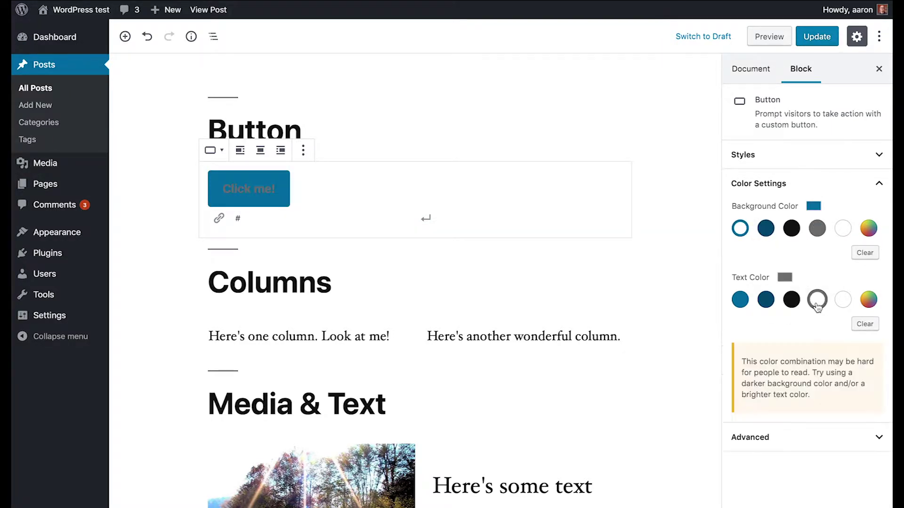
pyautogui.click(843, 300)
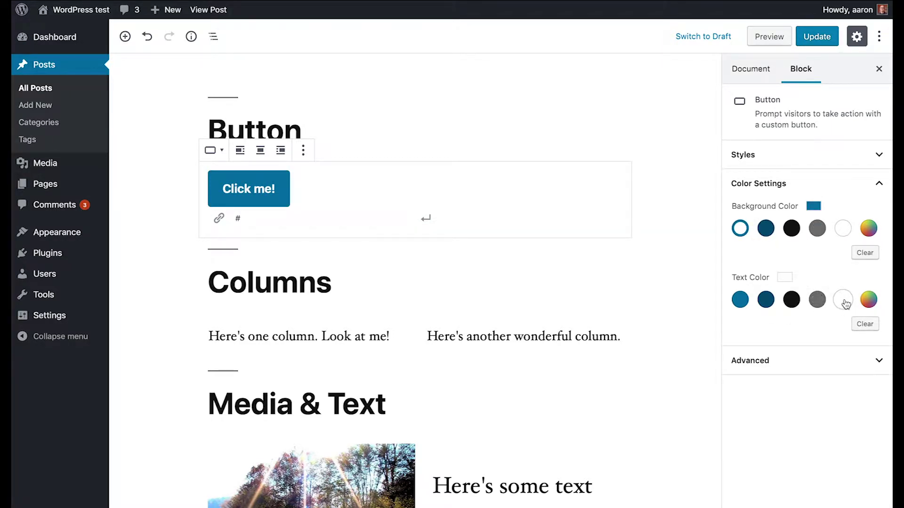
pyautogui.click(817, 299)
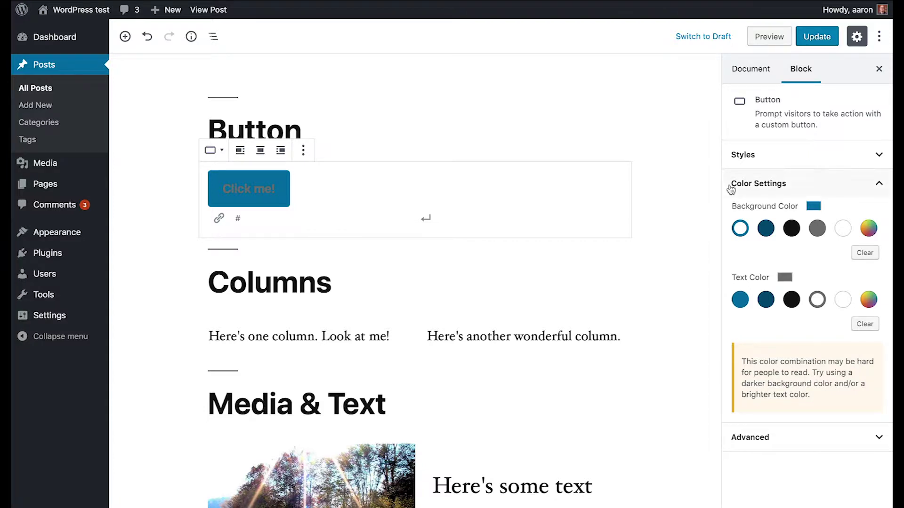
# Clear the button's custom background and text colors, and set its style to Squared after trying Outline and Rounded
pyautogui.click(881, 154)
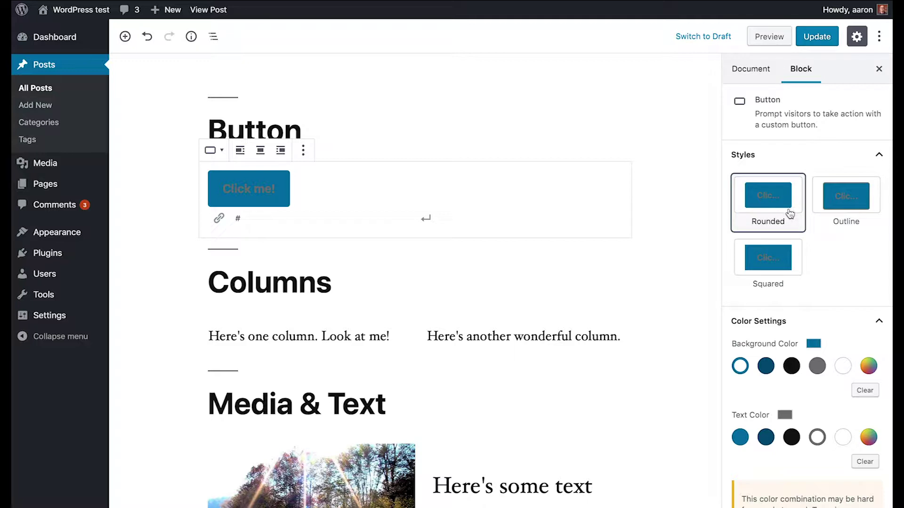
pyautogui.click(829, 206)
pyautogui.click(864, 390)
pyautogui.click(868, 460)
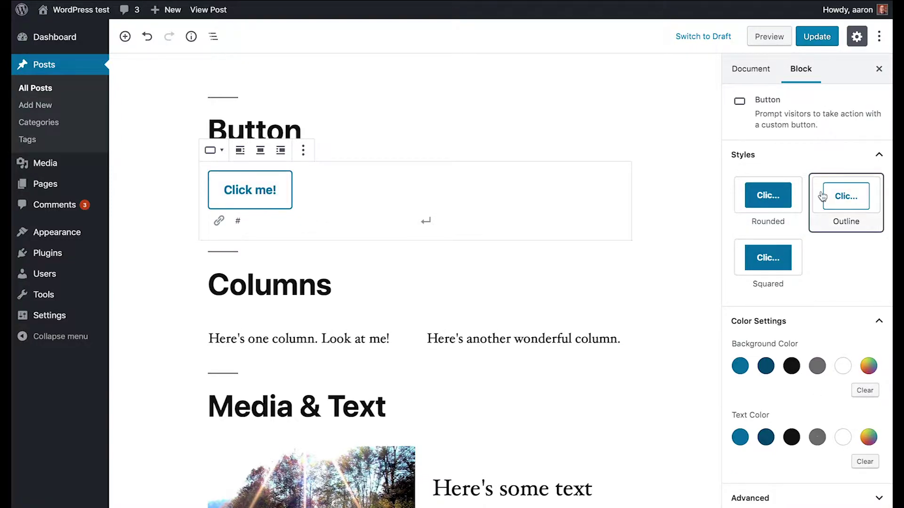
pyautogui.click(777, 221)
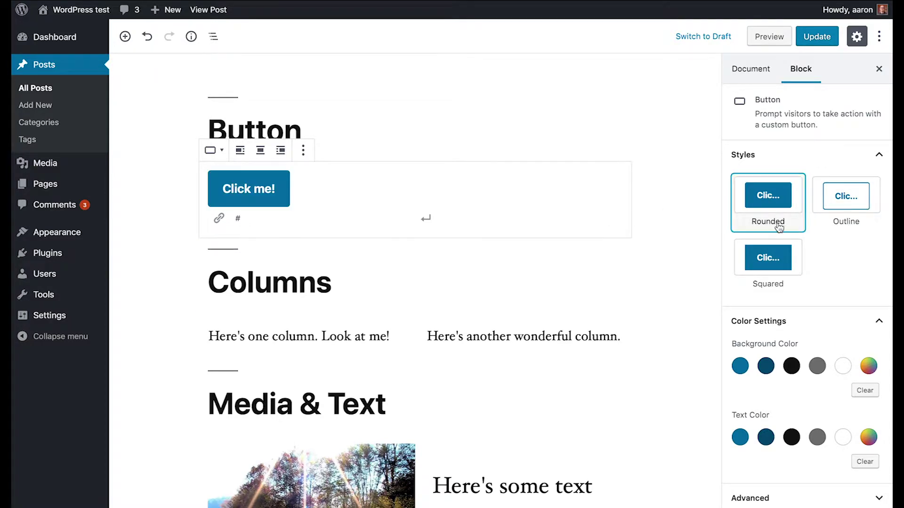
pyautogui.click(844, 218)
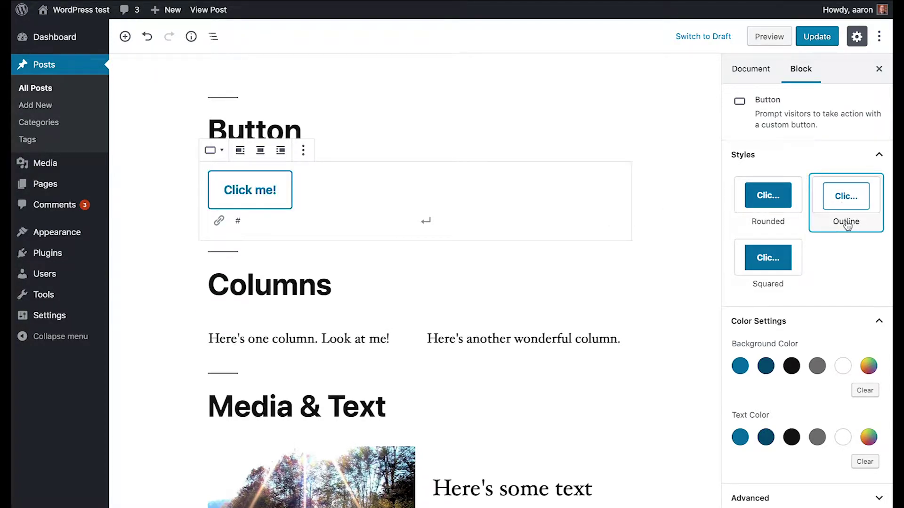
pyautogui.click(769, 290)
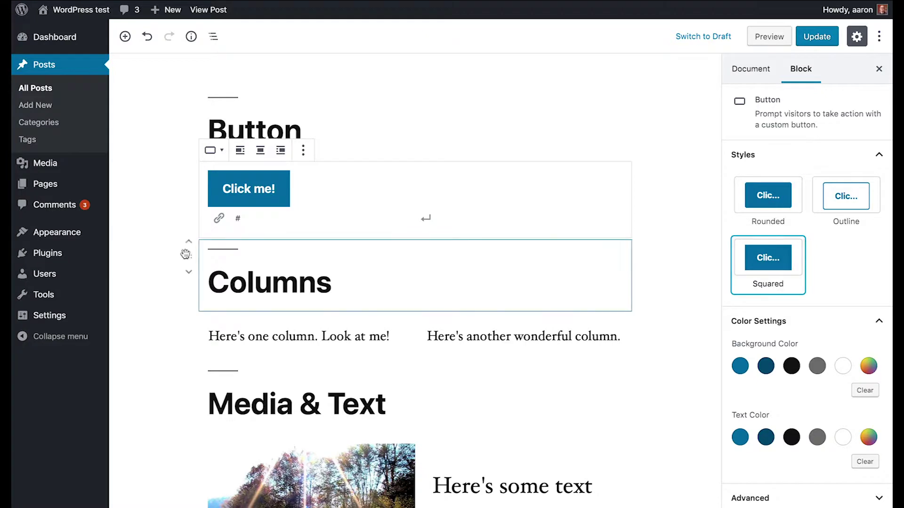
# Replace the button's placeholder link by searching for "http" and choosing the Sample Page suggestion
pyautogui.click(269, 217)
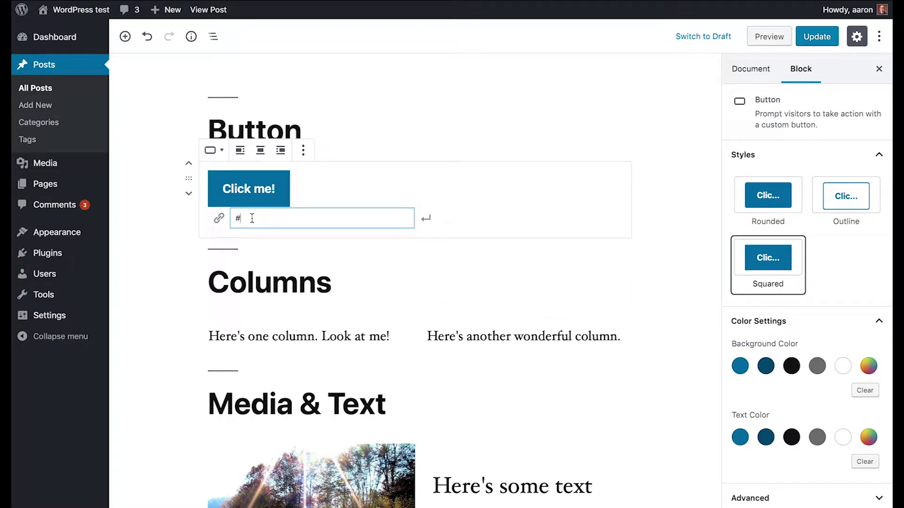
pyautogui.moveTo(224, 218); pyautogui.dragTo(248, 218)
pyautogui.press('BackSpace')
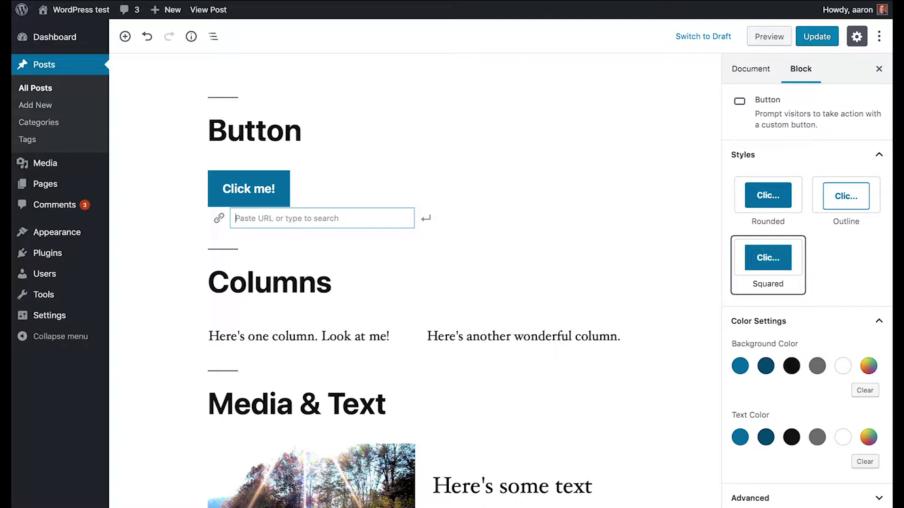
pyautogui.write('http')
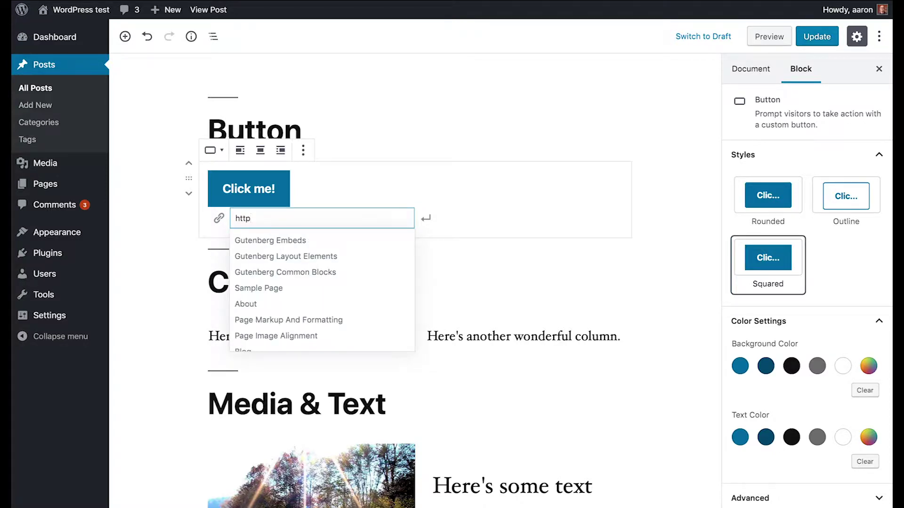
pyautogui.click(275, 286)
# Set the button's link to #anchor and deselect the block
pyautogui.tripleClick(332, 212)
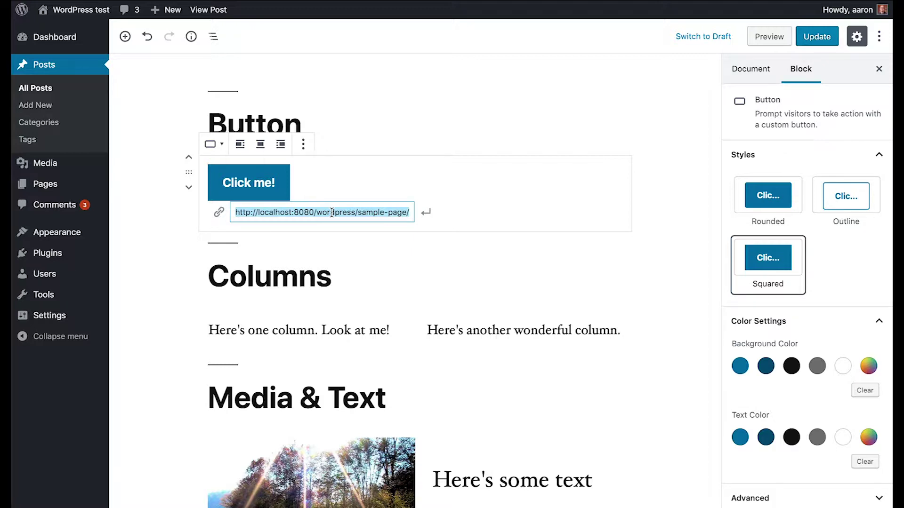
pyautogui.write('#anchor')
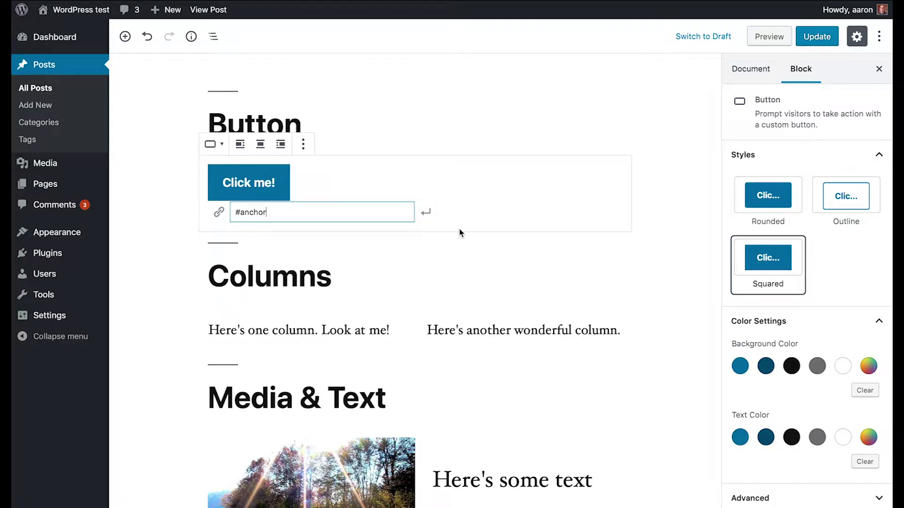
pyautogui.click(654, 212)
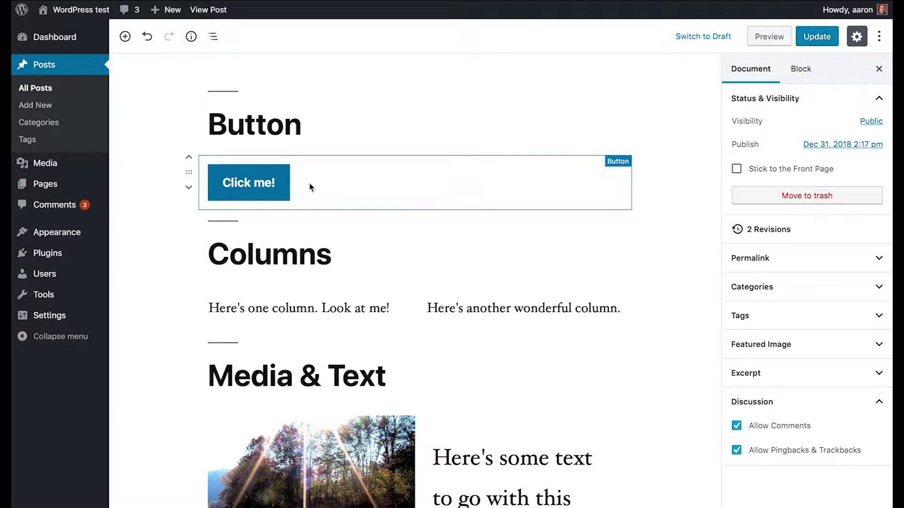
# Try right and left alignment on the "Click me!" button, and leave it center-aligned
pyautogui.click(365, 180)
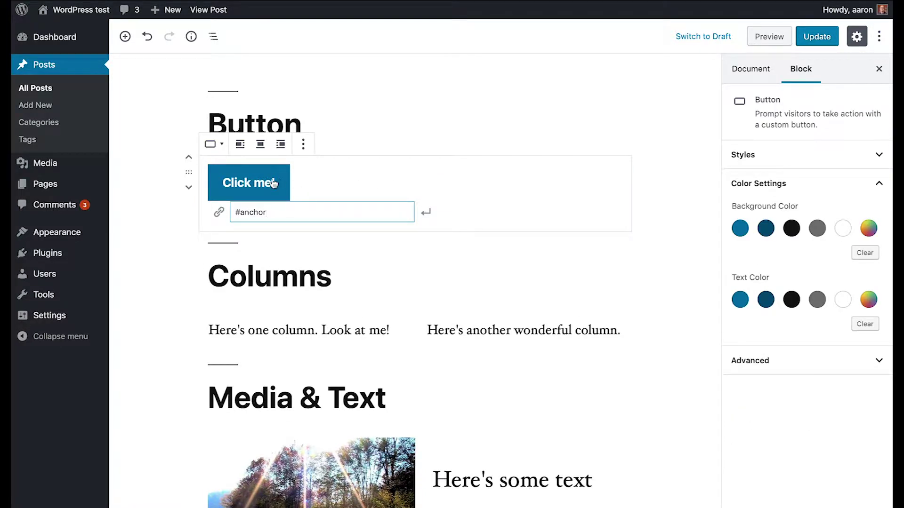
pyautogui.click(275, 181)
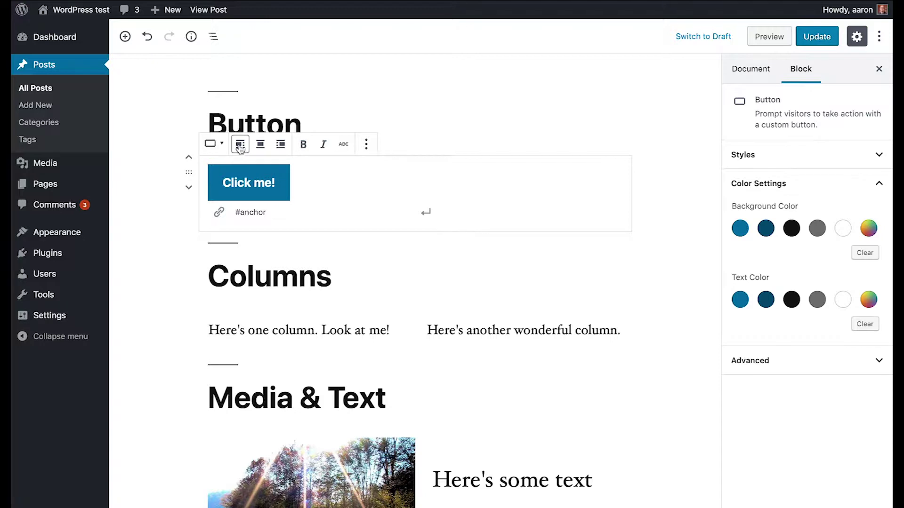
pyautogui.click(260, 144)
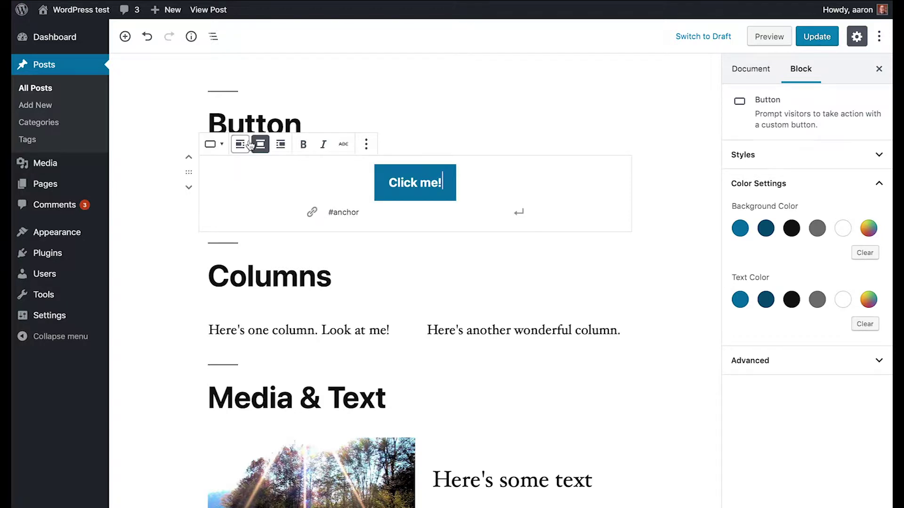
pyautogui.click(281, 144)
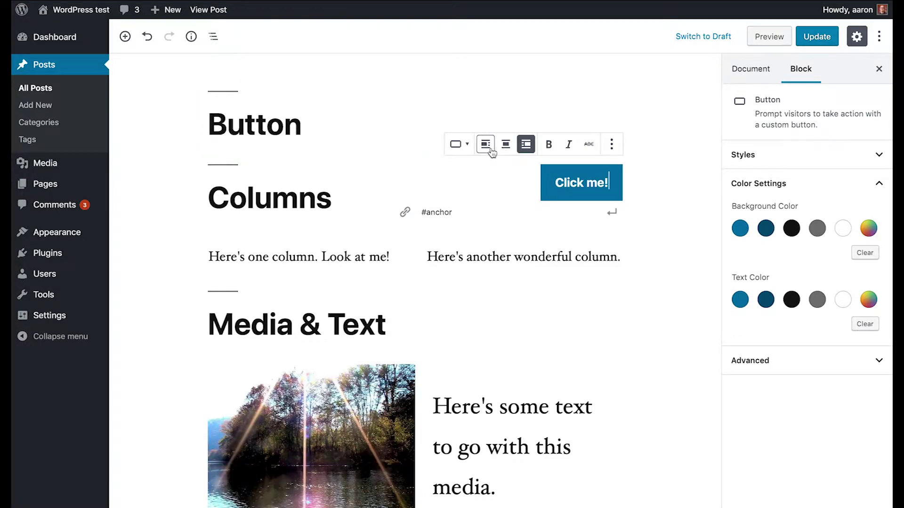
pyautogui.click(488, 147)
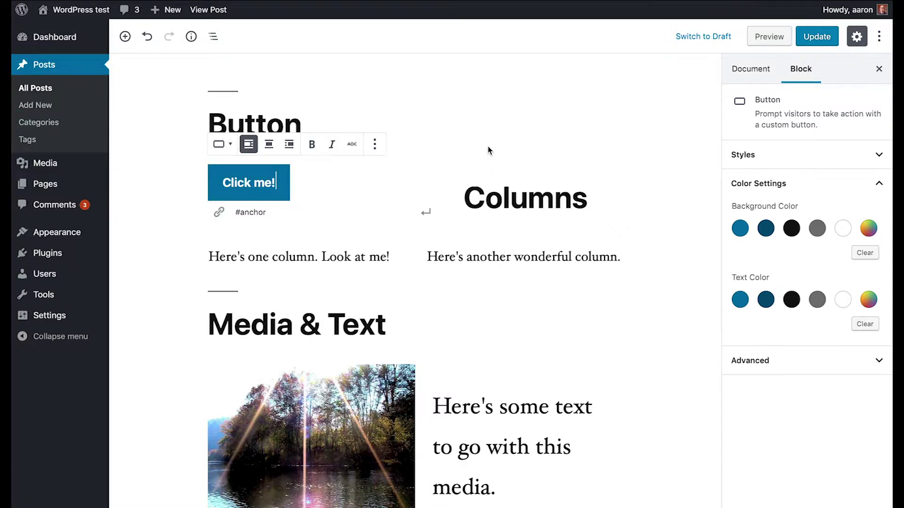
pyautogui.click(269, 144)
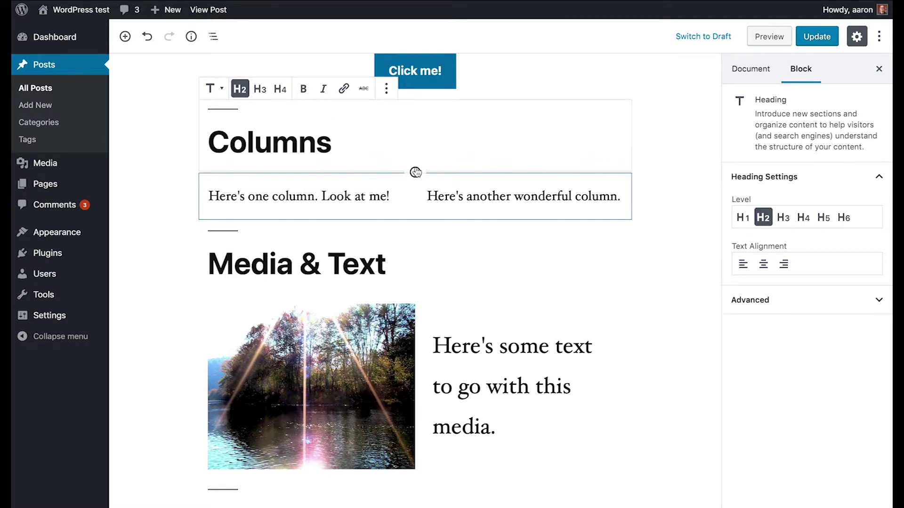
# Insert a Columns block from the Layout Elements directly below the "Columns" heading
pyautogui.click(415, 172)
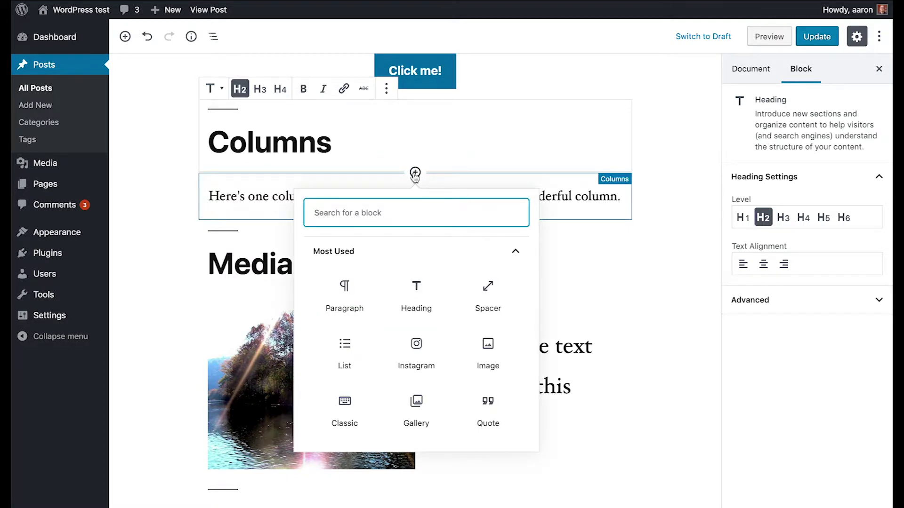
pyautogui.click(514, 253)
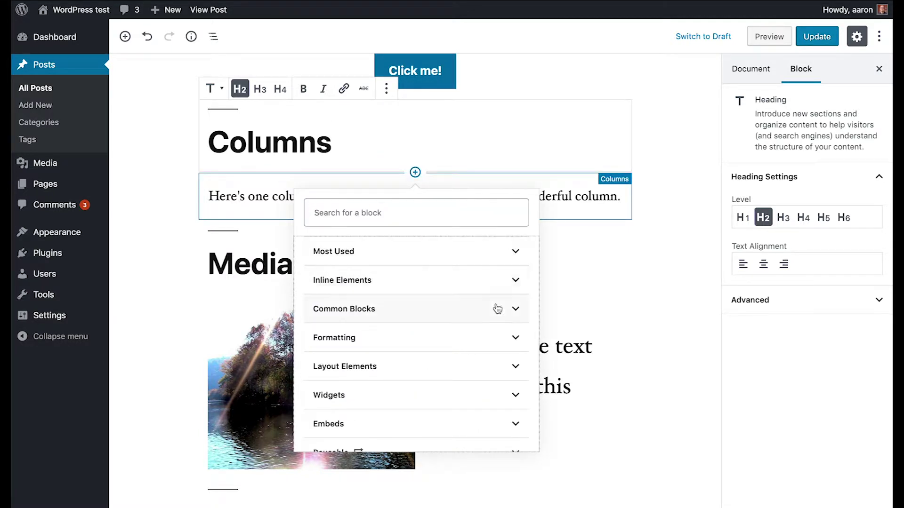
pyautogui.click(517, 367)
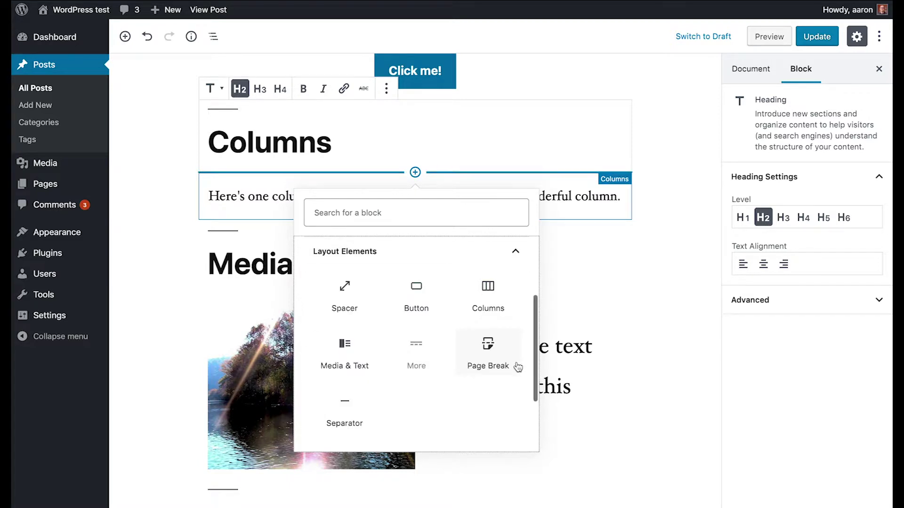
pyautogui.click(489, 287)
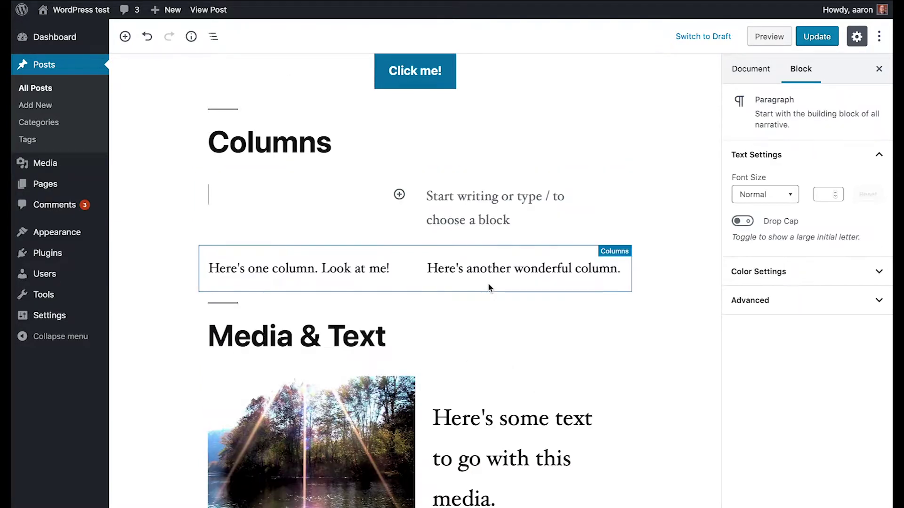
# Enter "column 1" in the first column and "column 2" in the second column of the new Columns block
pyautogui.click(238, 193)
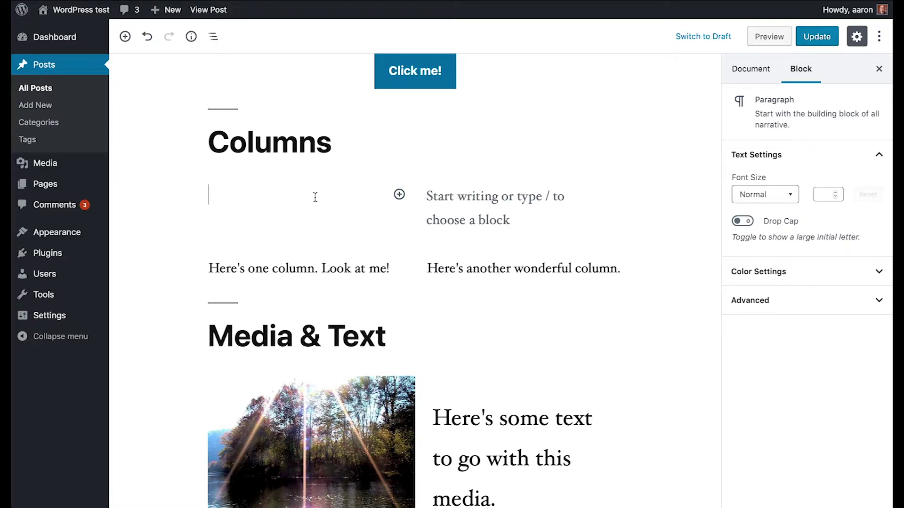
pyautogui.click(459, 195)
pyautogui.click(293, 197)
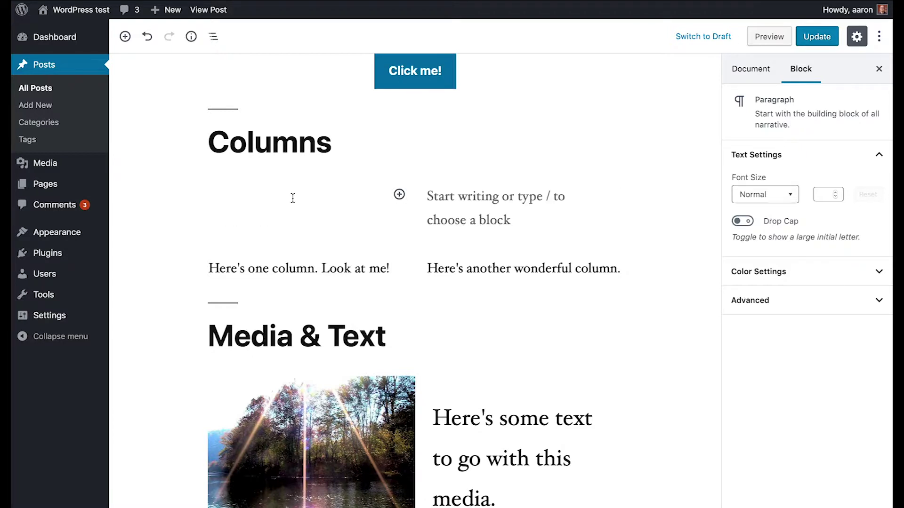
pyautogui.write('column 1')
pyautogui.click(480, 212)
pyautogui.write('column')
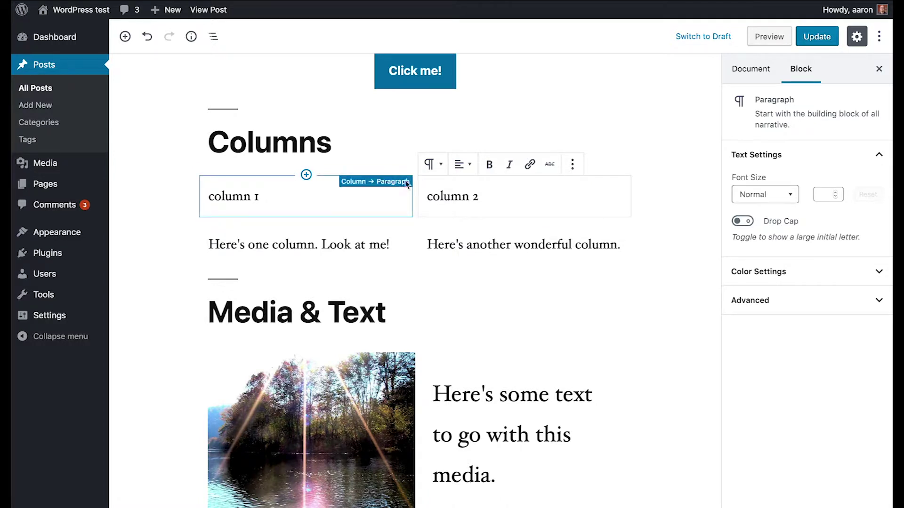
# Set the new Columns block to 3 columns and place the cursor in its empty third column
pyautogui.click(417, 191)
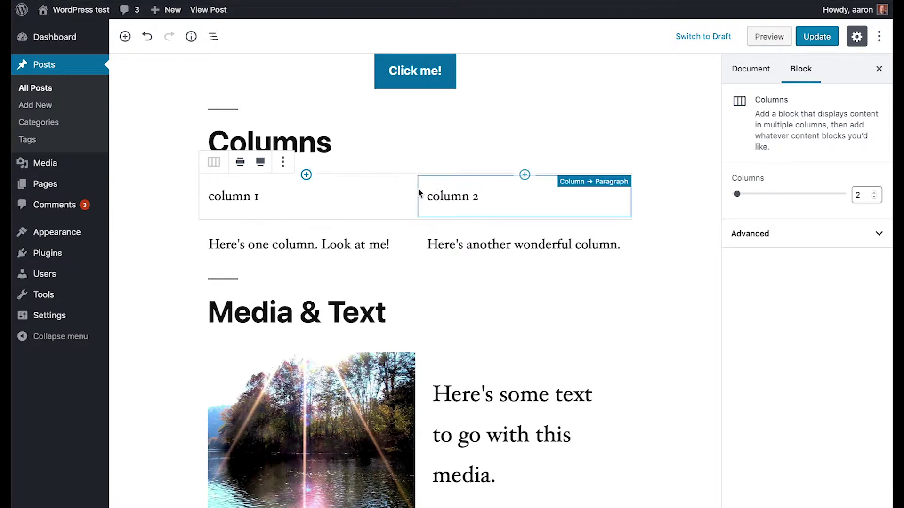
pyautogui.click(369, 190)
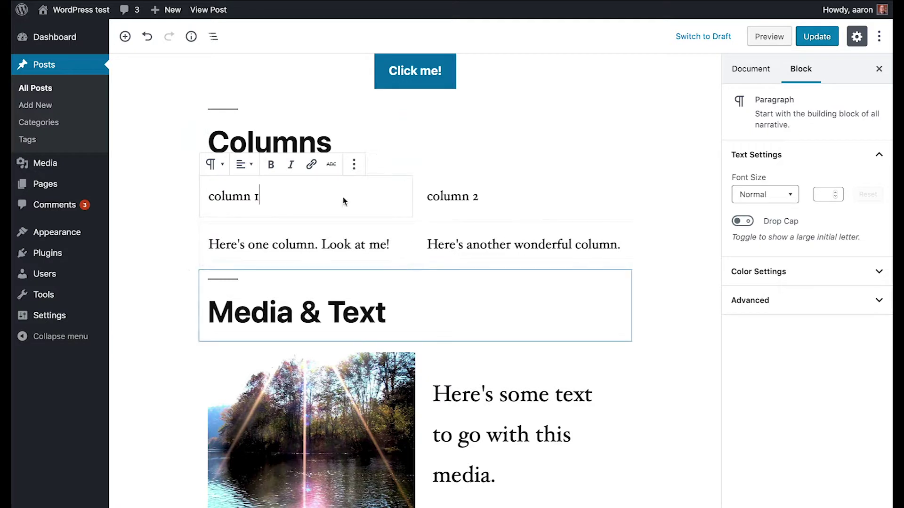
pyautogui.click(417, 196)
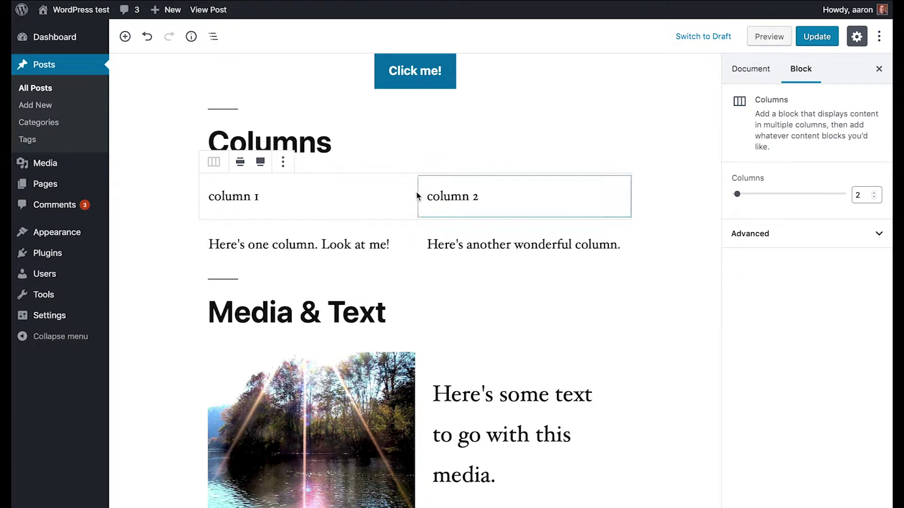
pyautogui.click(879, 234)
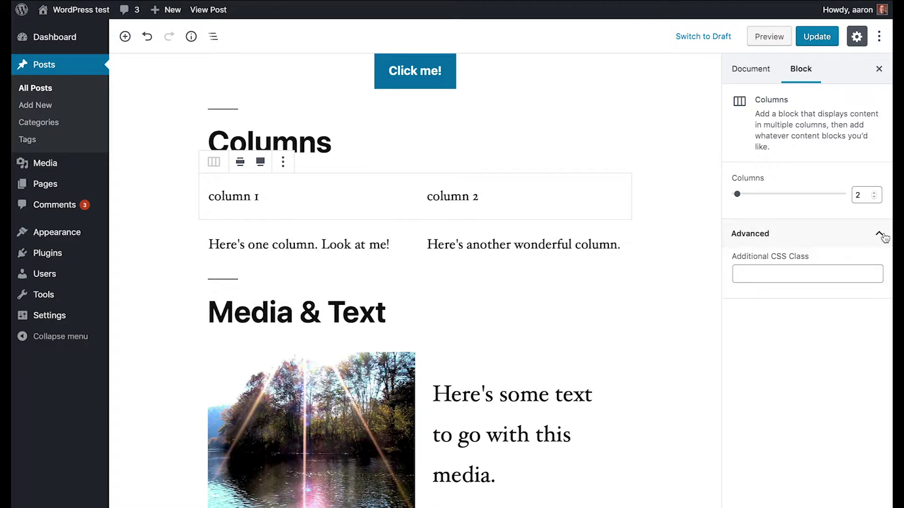
pyautogui.click(874, 194)
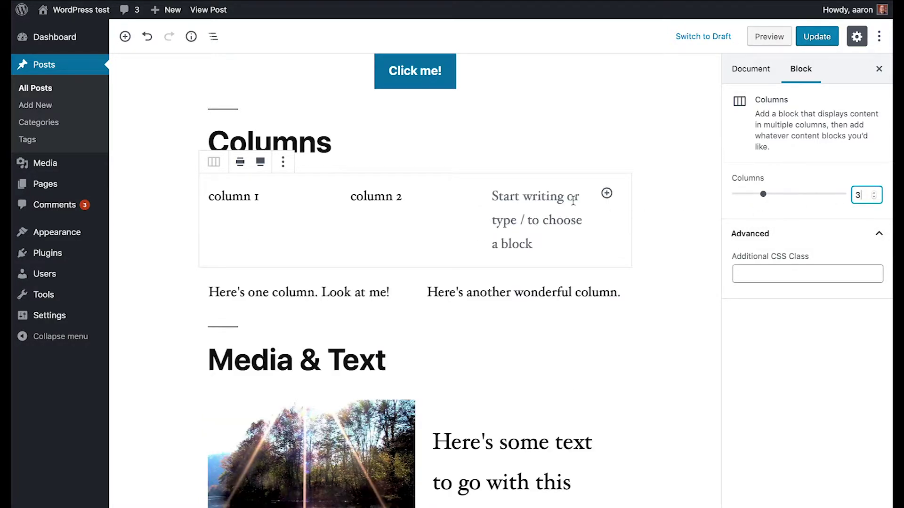
pyautogui.click(551, 202)
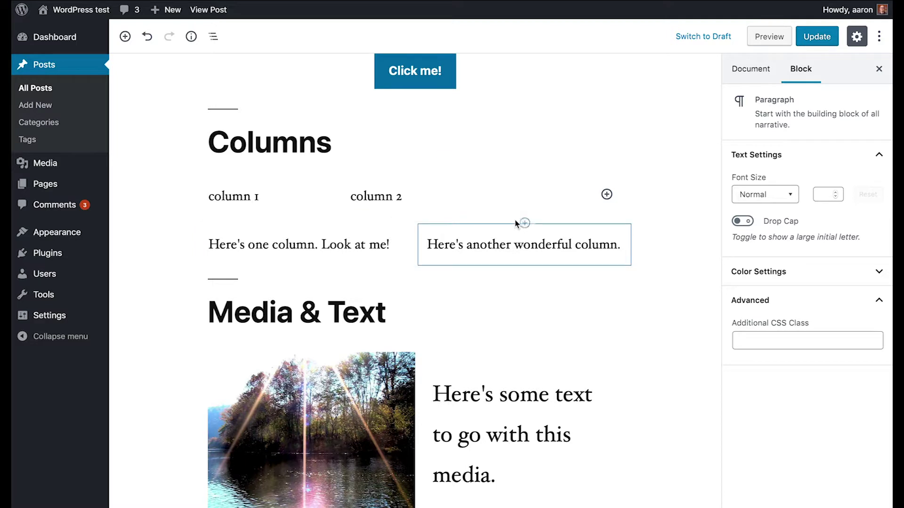
# Insert an Image block in the empty third column and fill it with the "I'm just 150 x 150" picture from the media library
pyautogui.click(606, 195)
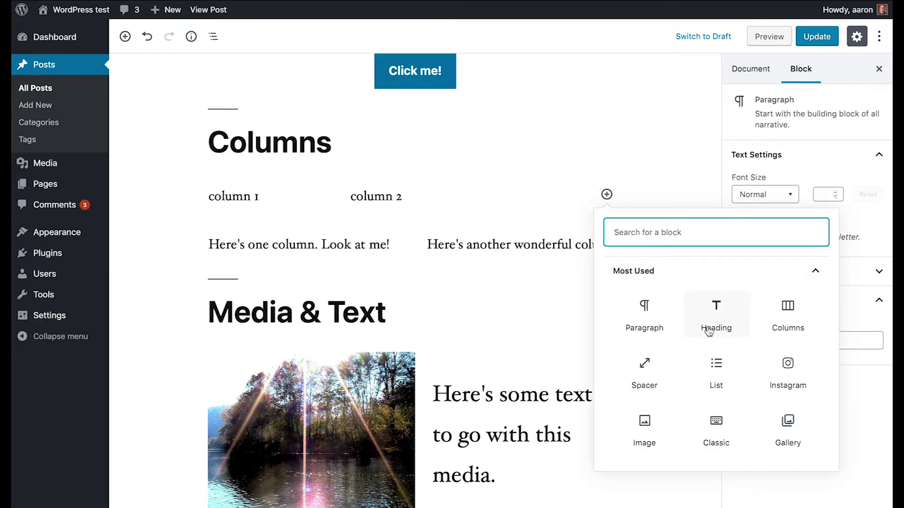
pyautogui.scroll(-1, 708, 332)
pyautogui.click(640, 384)
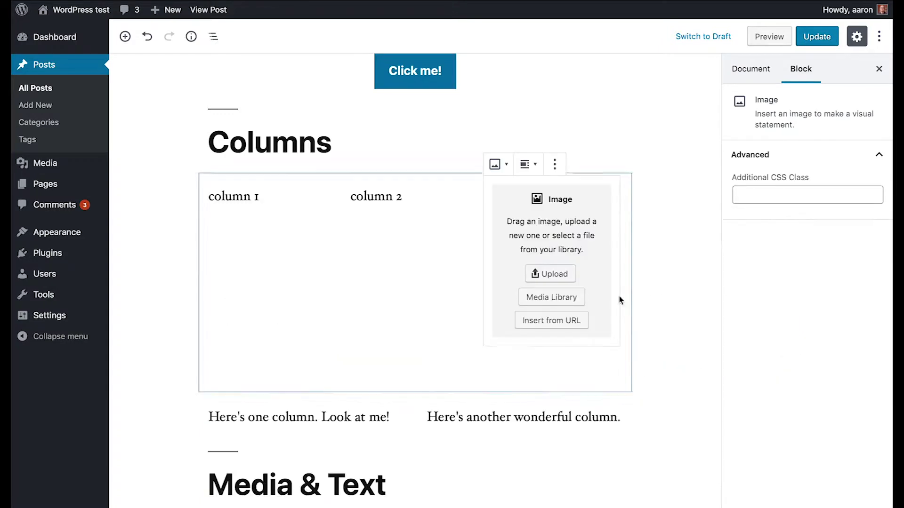
pyautogui.click(561, 299)
pyautogui.click(550, 327)
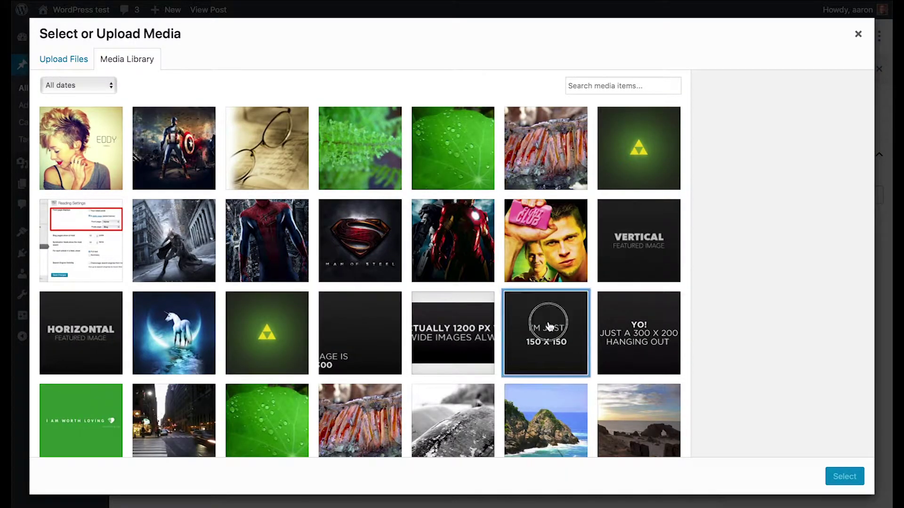
pyautogui.click(839, 472)
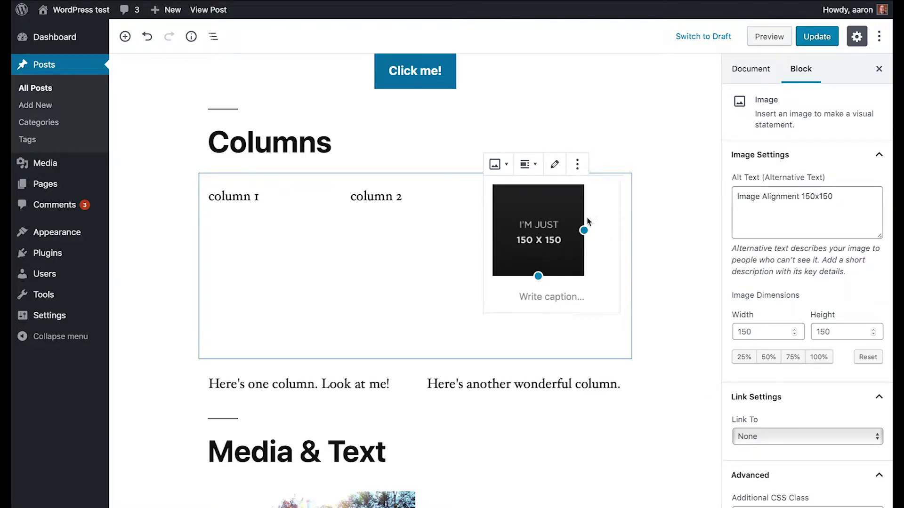
# Add the caption "caption" beneath the image in the third column
pyautogui.moveTo(596, 201); pyautogui.dragTo(449, 193)
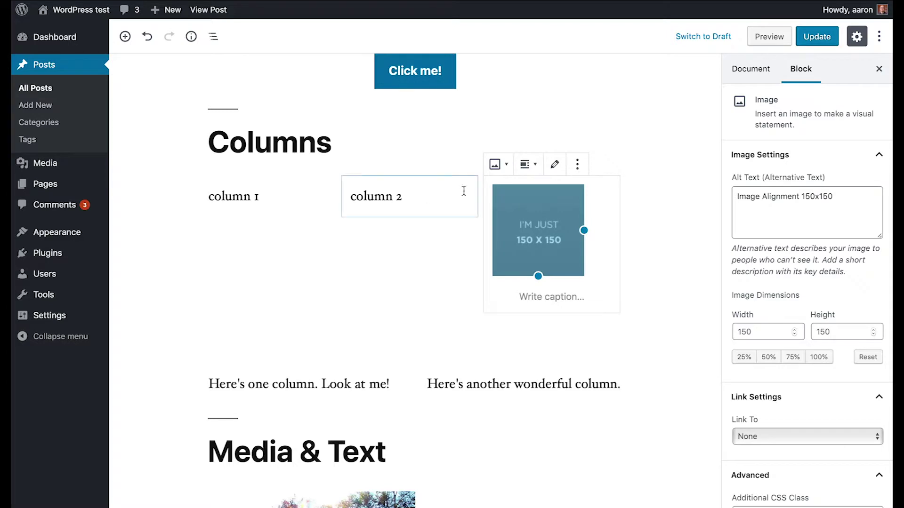
pyautogui.click(469, 185)
pyautogui.click(520, 201)
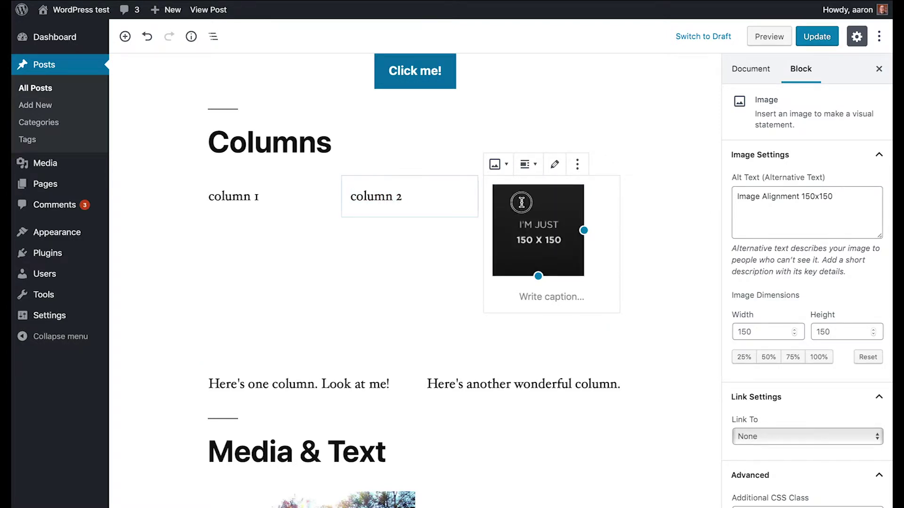
pyautogui.click(567, 301)
pyautogui.write('caption')
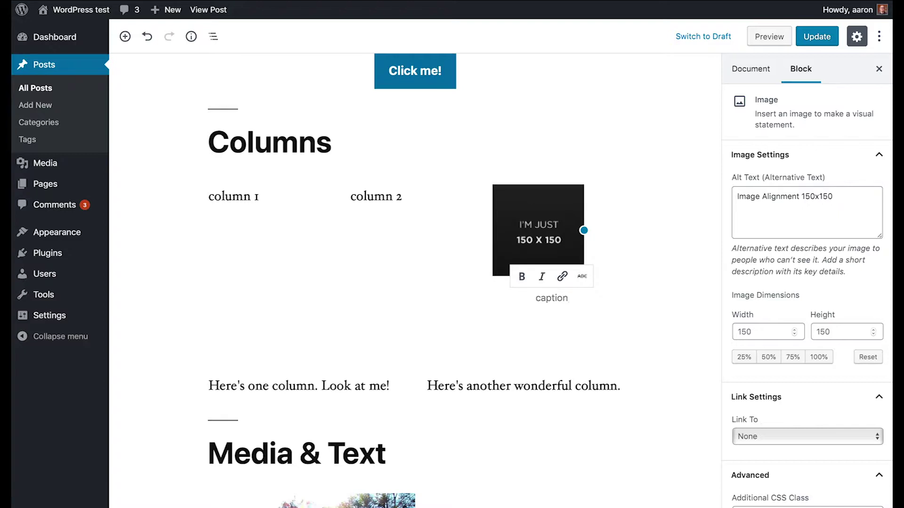
pyautogui.click(638, 290)
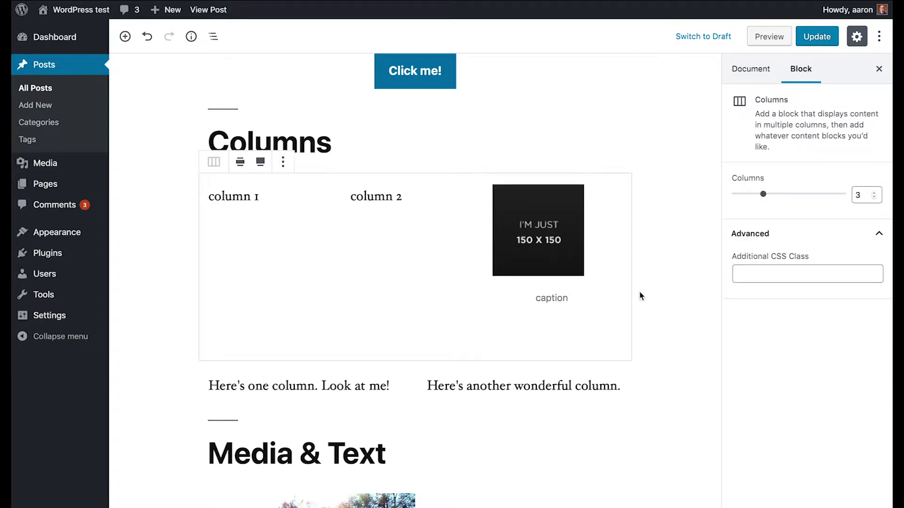
# Examine the block controls for the third column's image, including its additional options, and for the second column's paragraph
pyautogui.click(553, 268)
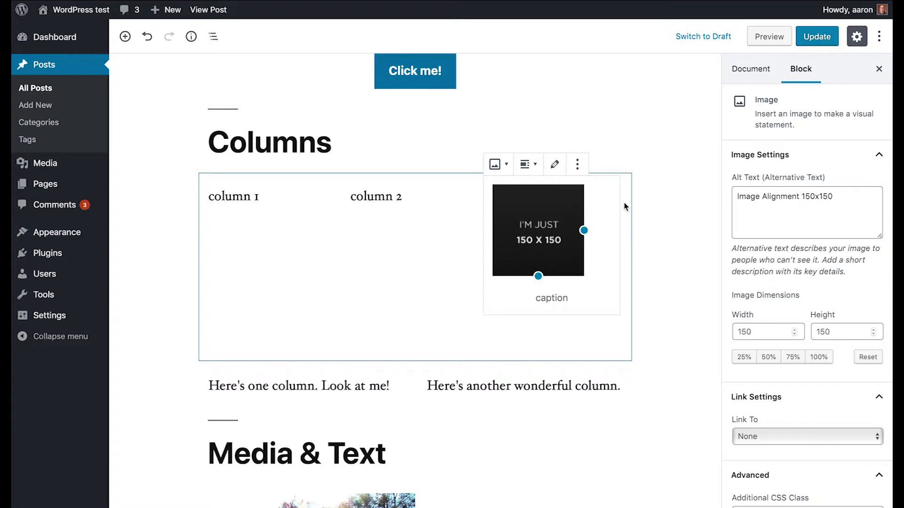
pyautogui.click(387, 196)
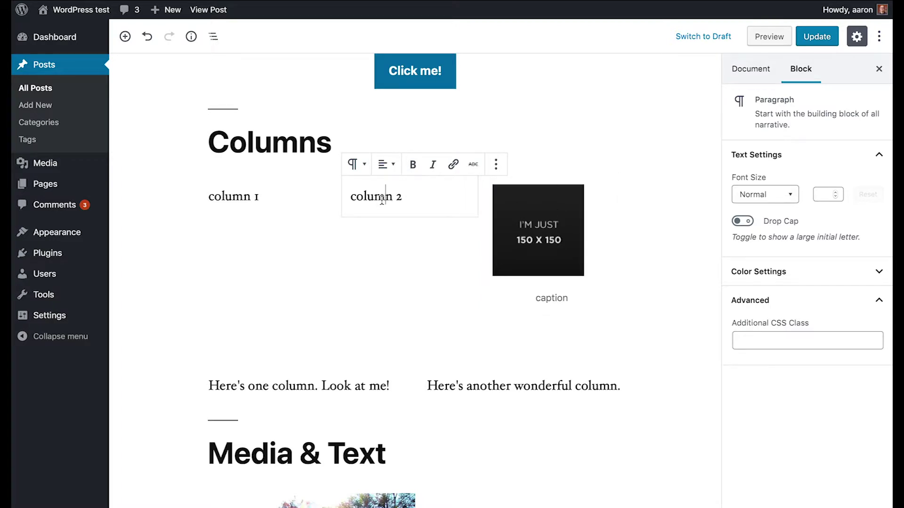
pyautogui.click(611, 245)
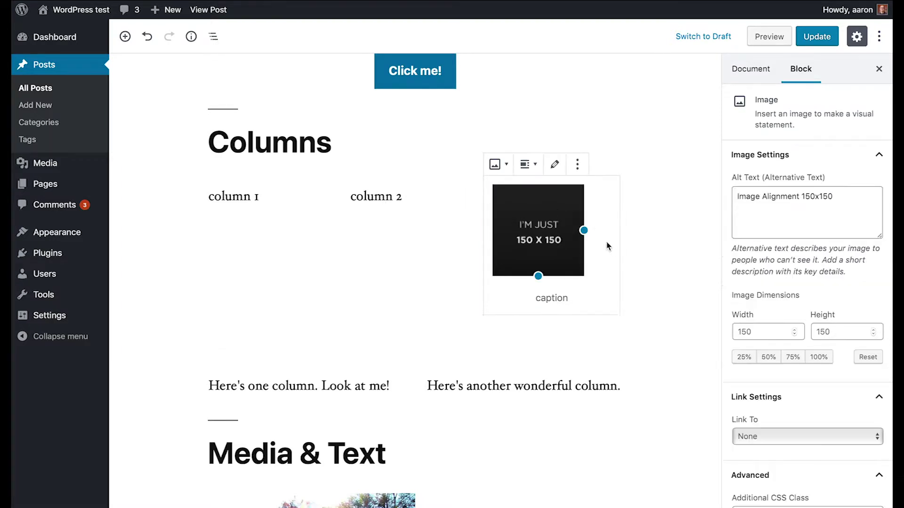
pyautogui.click(577, 165)
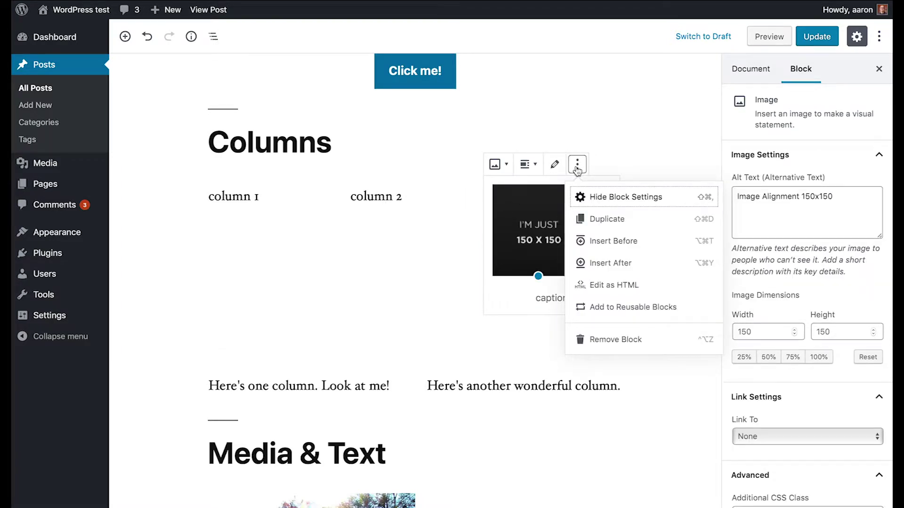
pyautogui.click(392, 198)
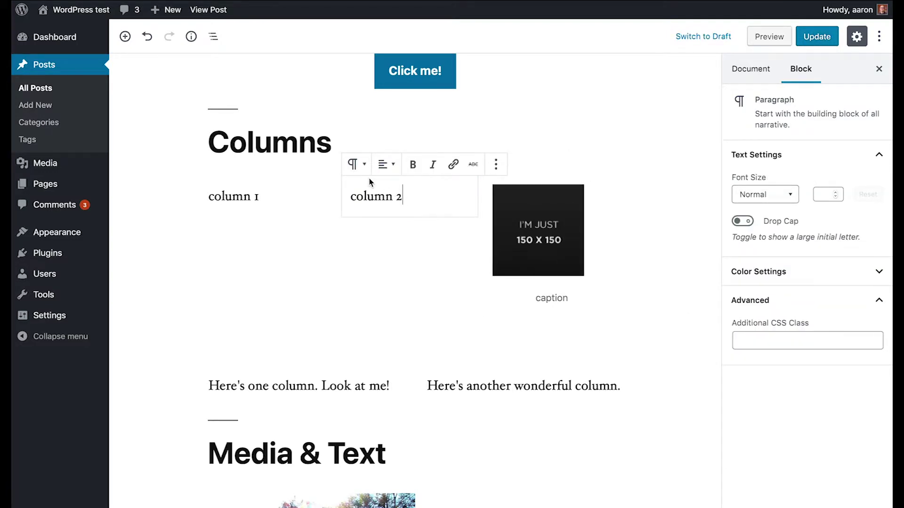
# Try moving the three-column block up one position, and move it back down
pyautogui.moveTo(189, 184)
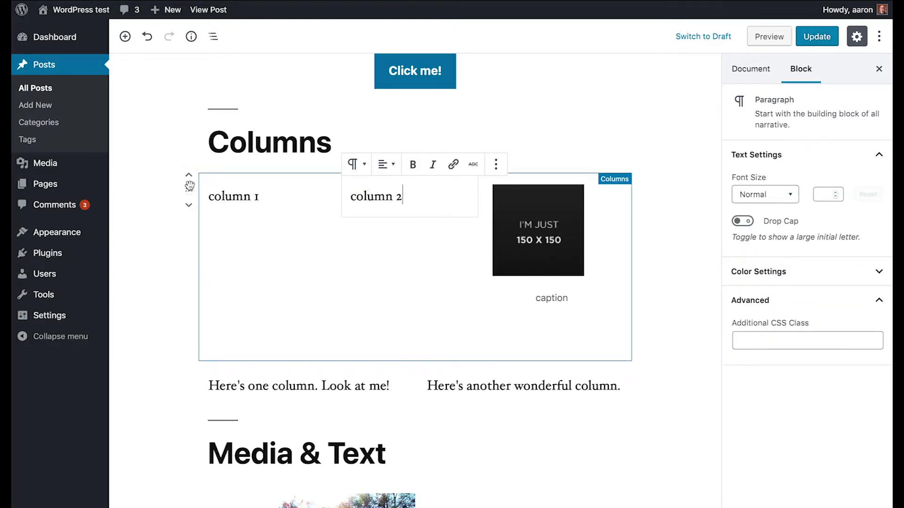
pyautogui.click(188, 178)
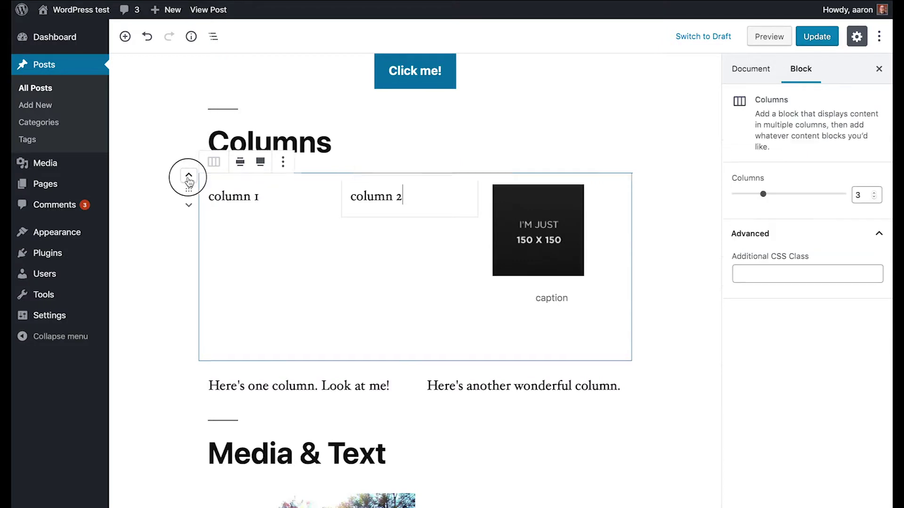
pyautogui.click(189, 206)
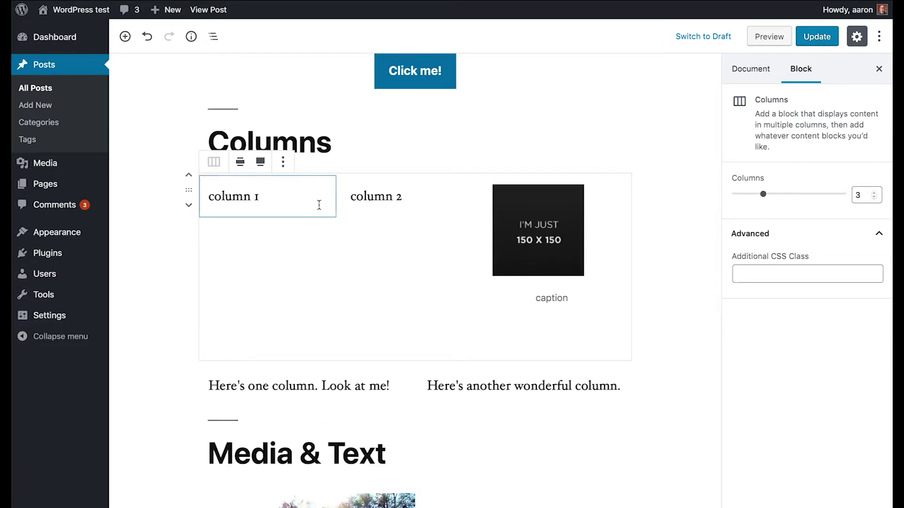
# Review the document outline and the block navigation tree, selecting the second column's paragraph through the tree
pyautogui.click(304, 198)
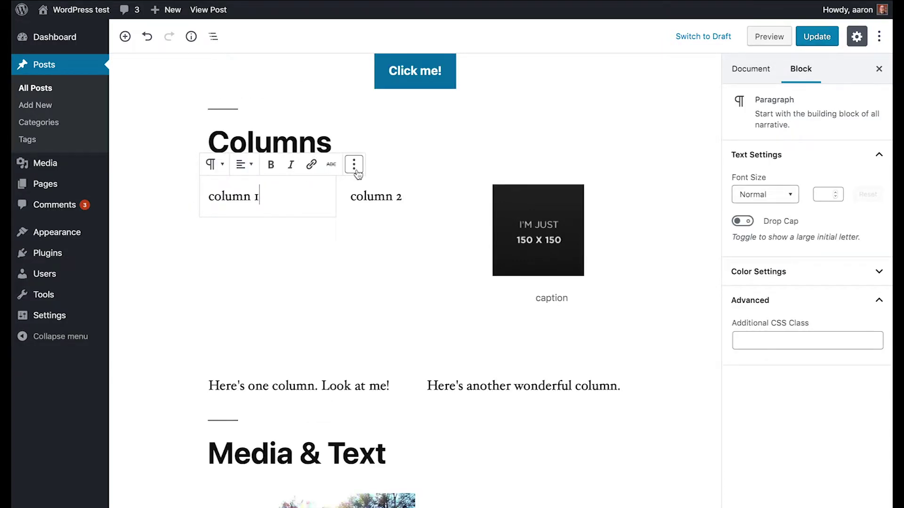
pyautogui.click(201, 44)
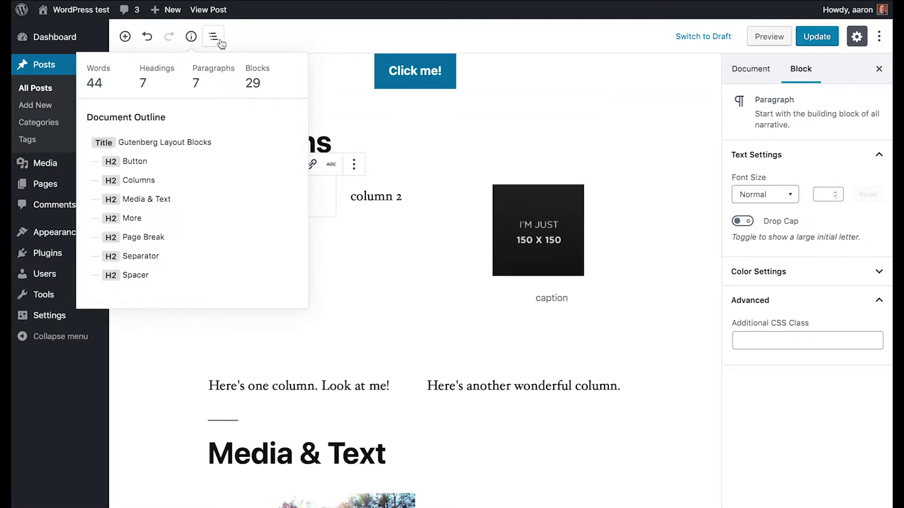
pyautogui.click(213, 36)
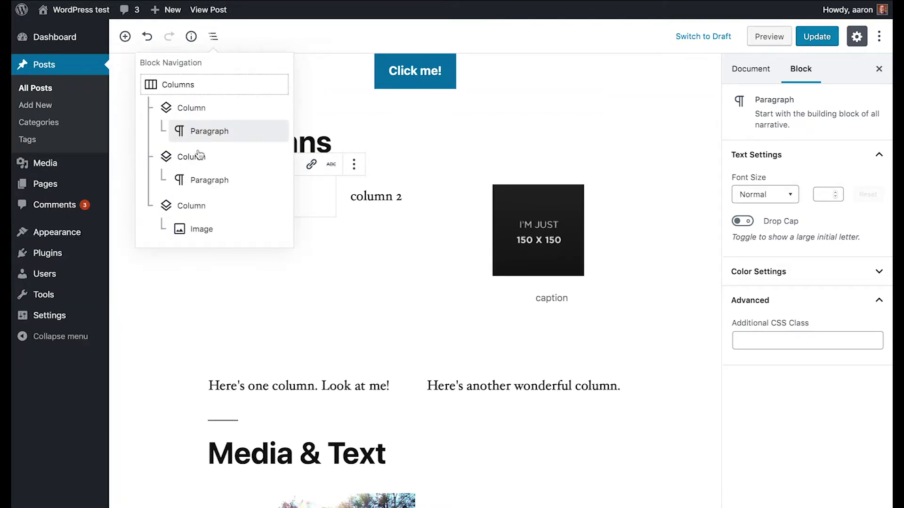
pyautogui.click(201, 183)
pyautogui.click(212, 37)
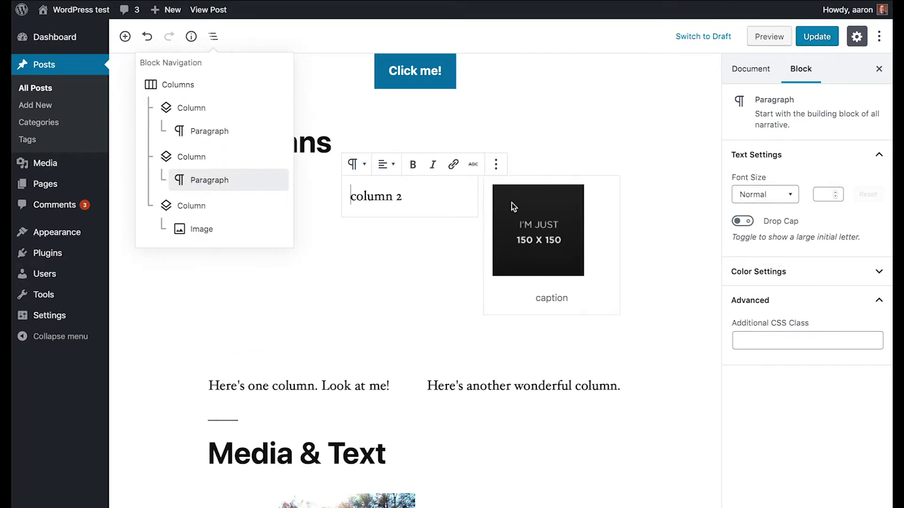
# Compare selecting the whole three-column block with selecting only the paragraph inside its first column, ending with the Columns block selected
pyautogui.click(646, 212)
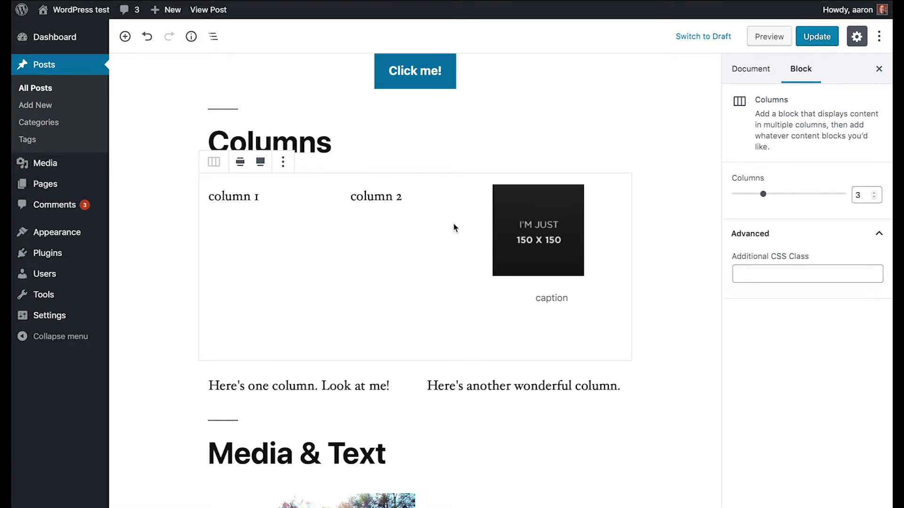
pyautogui.scroll(1, 453, 224)
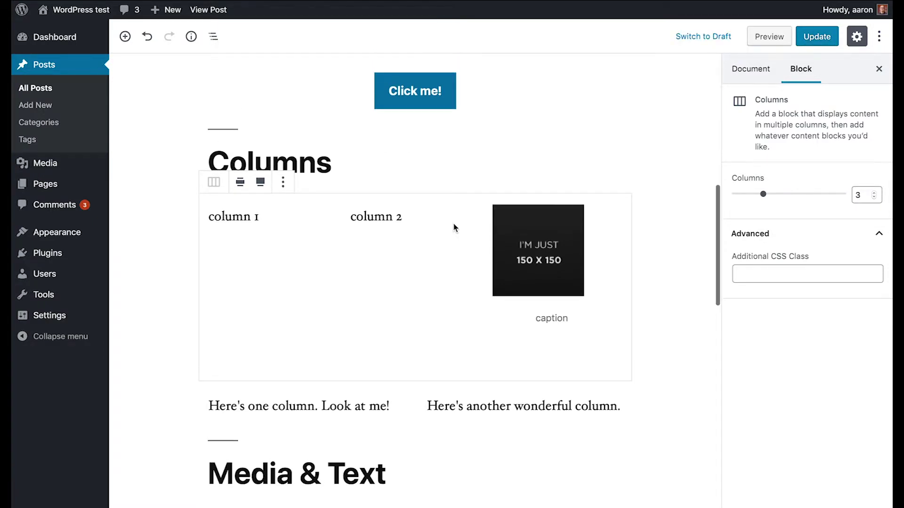
pyautogui.scroll(-2, 453, 224)
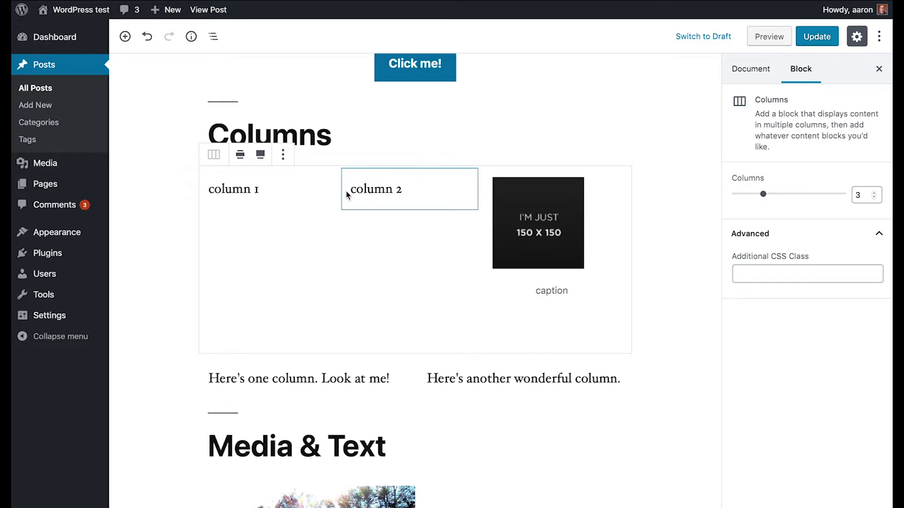
pyautogui.click(298, 189)
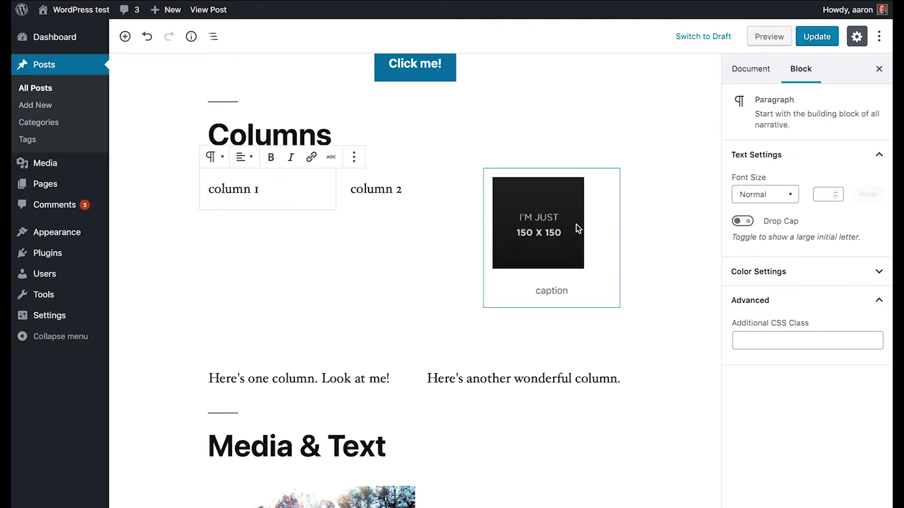
pyautogui.click(338, 197)
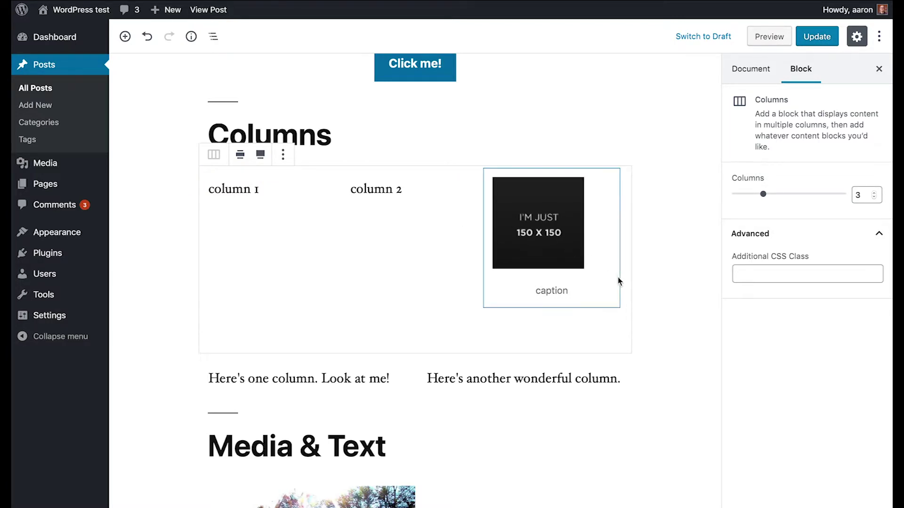
# Try full width and media on the right for the Media & Text block, and leave it at wide width with media on the left
pyautogui.scroll(-3, 612, 278)
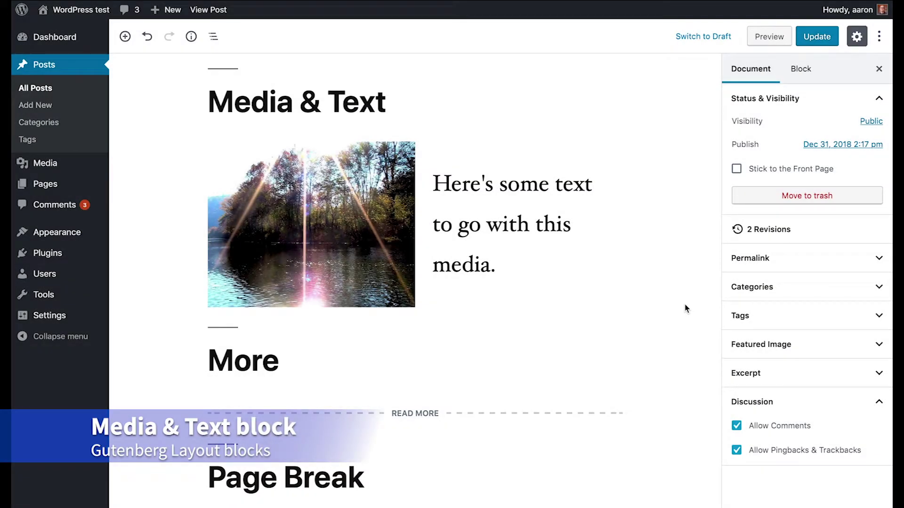
pyautogui.click(420, 193)
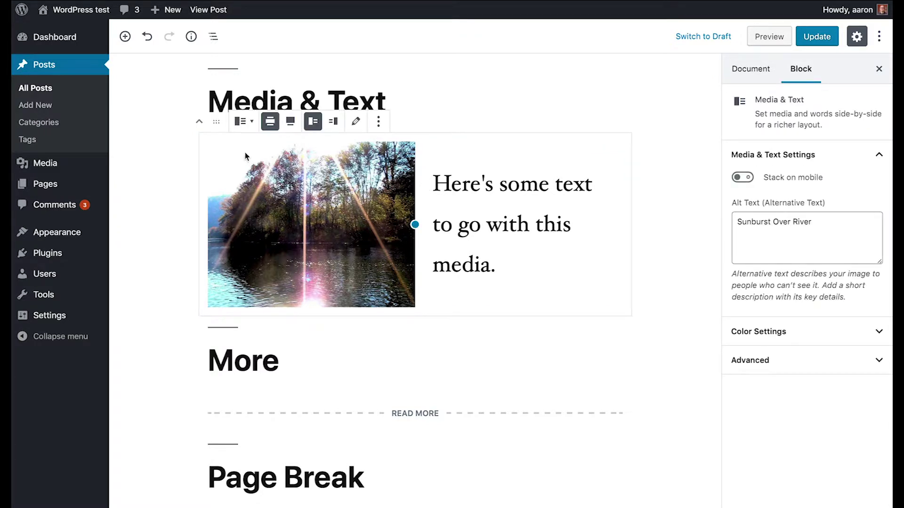
pyautogui.click(289, 122)
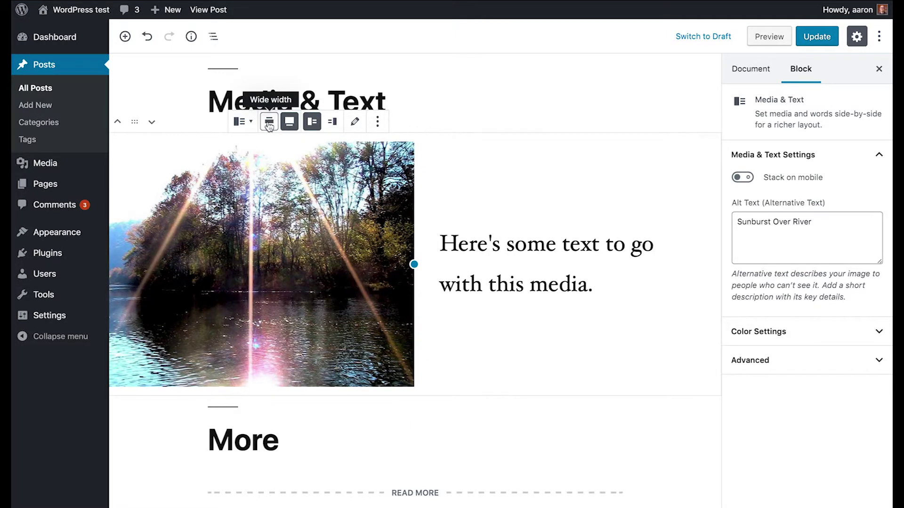
pyautogui.click(269, 123)
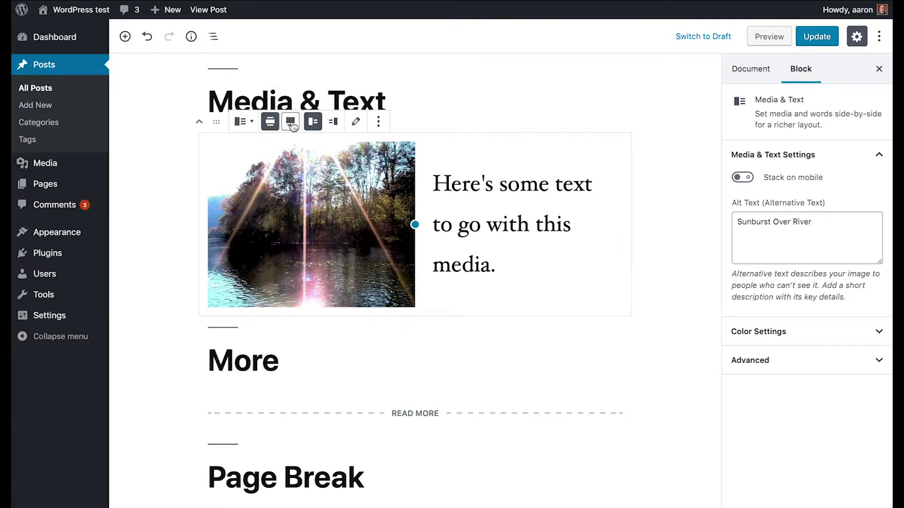
pyautogui.click(333, 124)
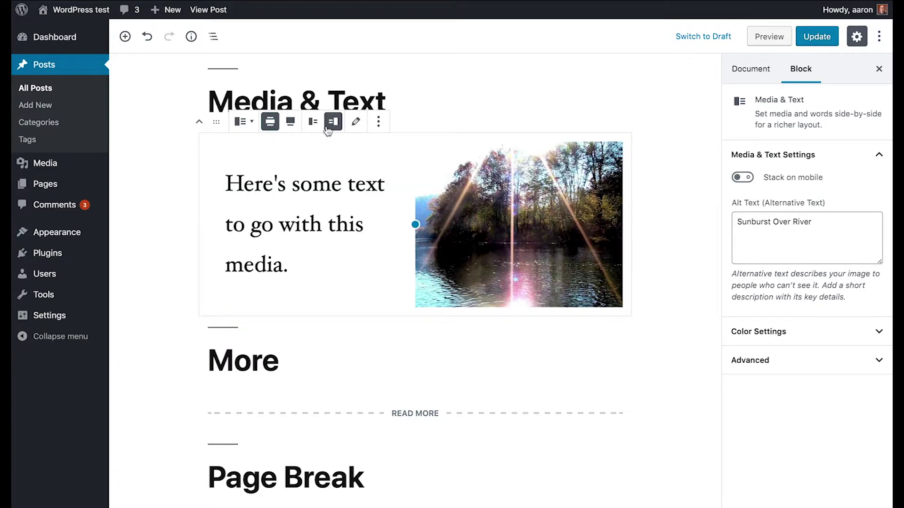
pyautogui.click(313, 123)
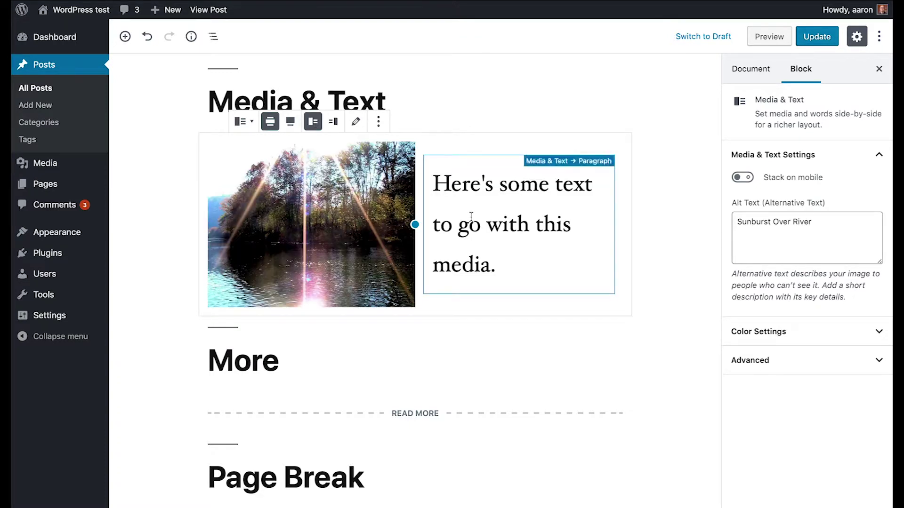
# Try a dark blue background on the Media & Text block, and set its background color to dark gray
pyautogui.click(876, 332)
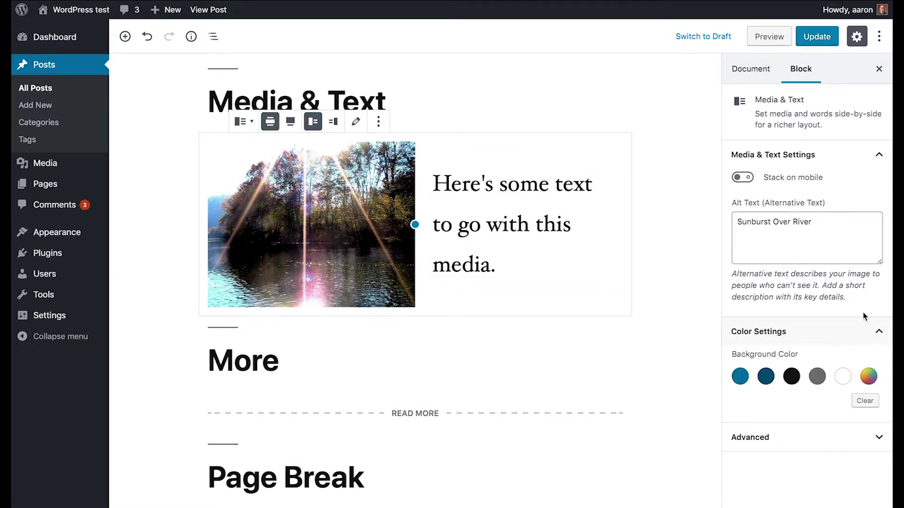
pyautogui.click(767, 378)
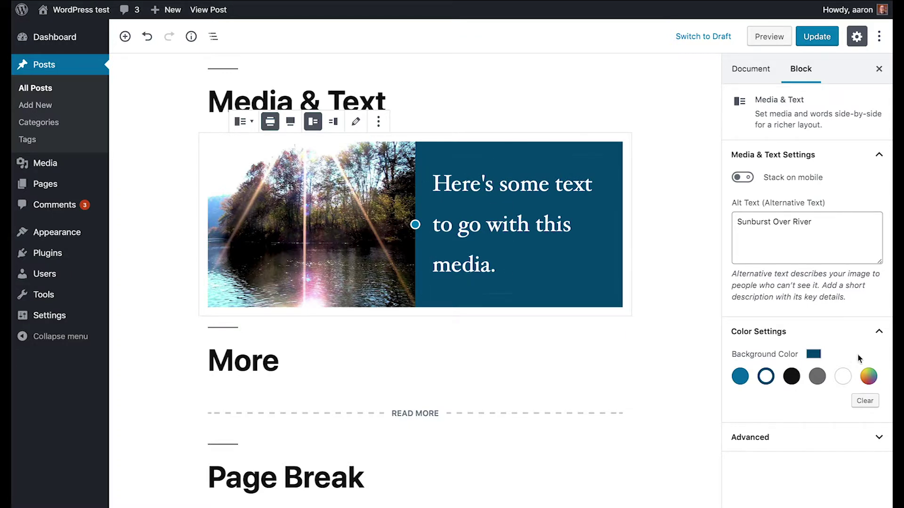
pyautogui.click(816, 376)
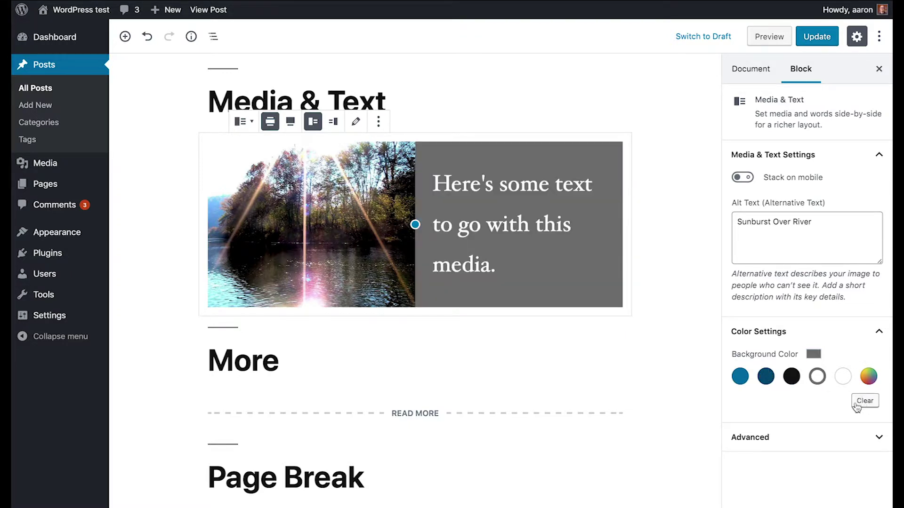
pyautogui.click(876, 437)
pyautogui.click(879, 438)
# Set the font size of the Media & Text block's paragraph to Normal
pyautogui.click(481, 188)
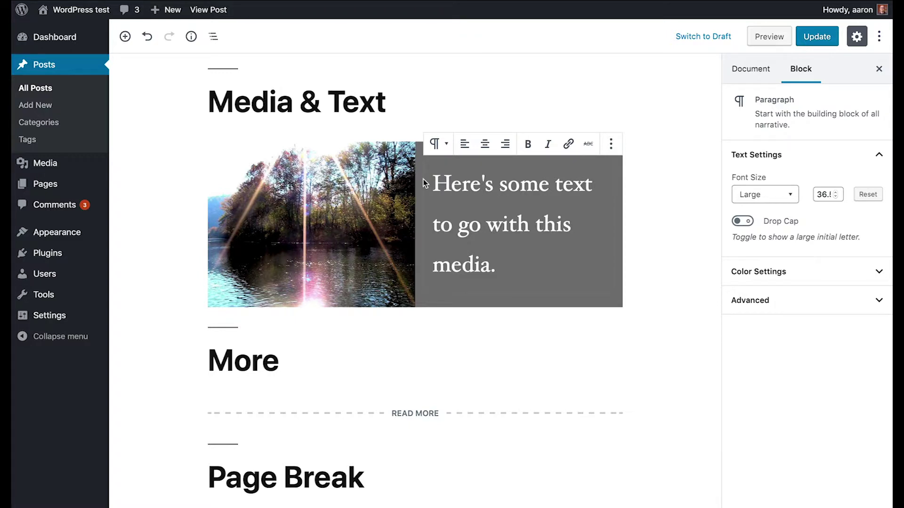
pyautogui.tripleClick(438, 182)
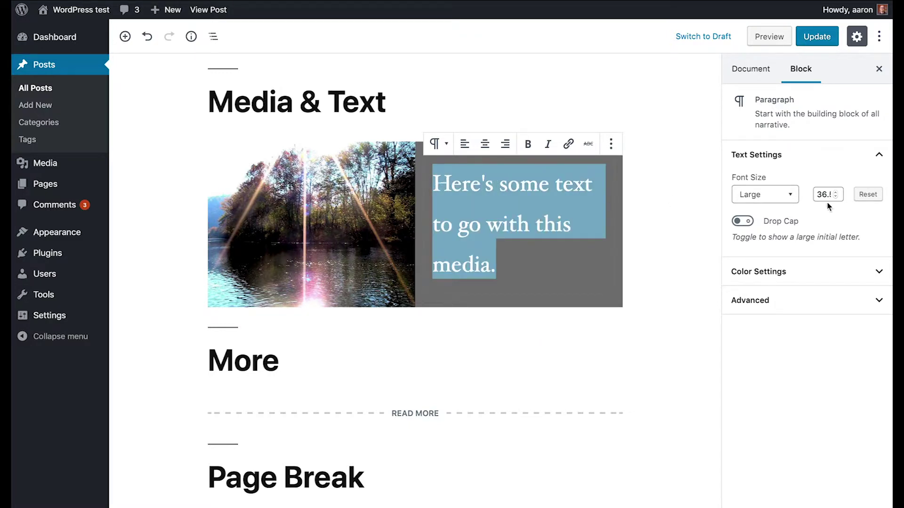
pyautogui.click(771, 197)
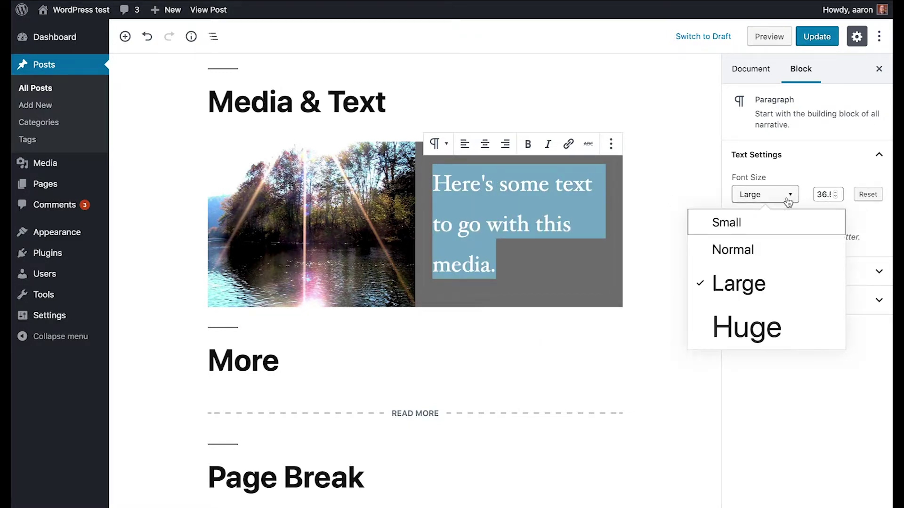
pyautogui.click(750, 251)
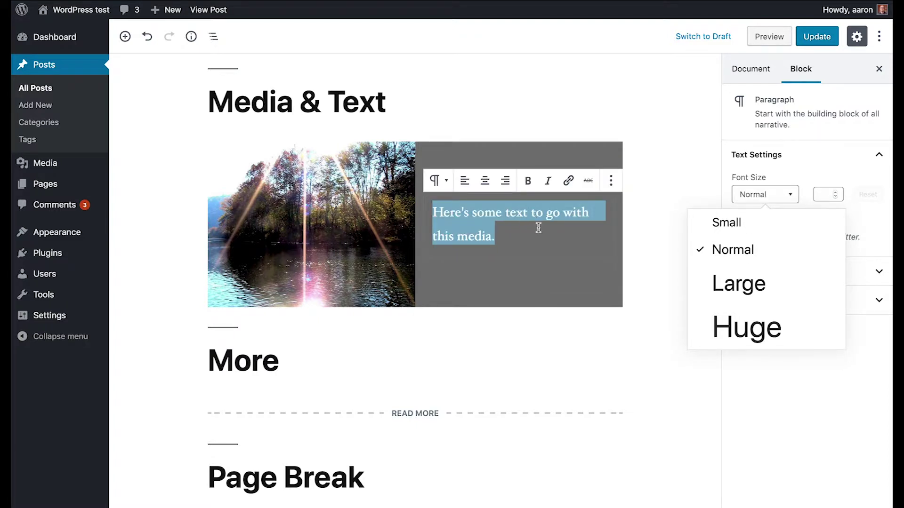
pyautogui.click(538, 227)
# Give the Media & Text block's paragraph a white background and dark blue text, after trying a dark gray background
pyautogui.click(878, 272)
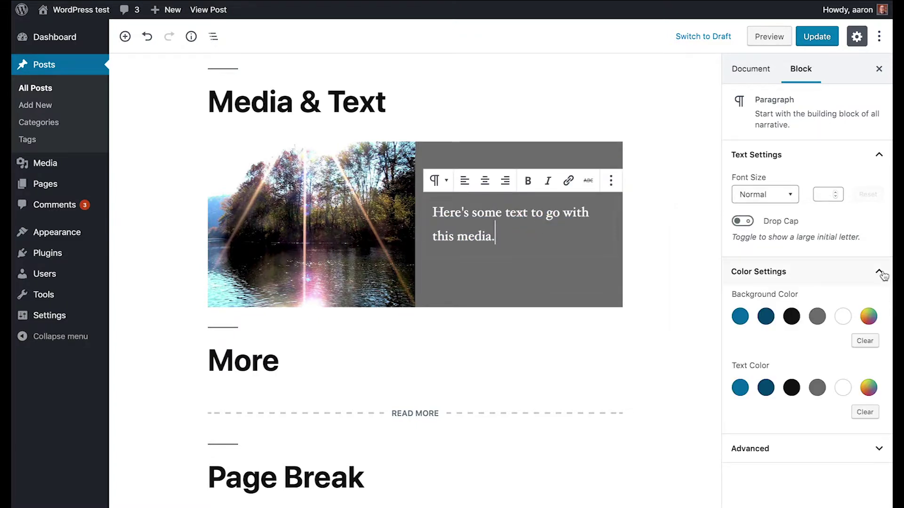
pyautogui.click(817, 317)
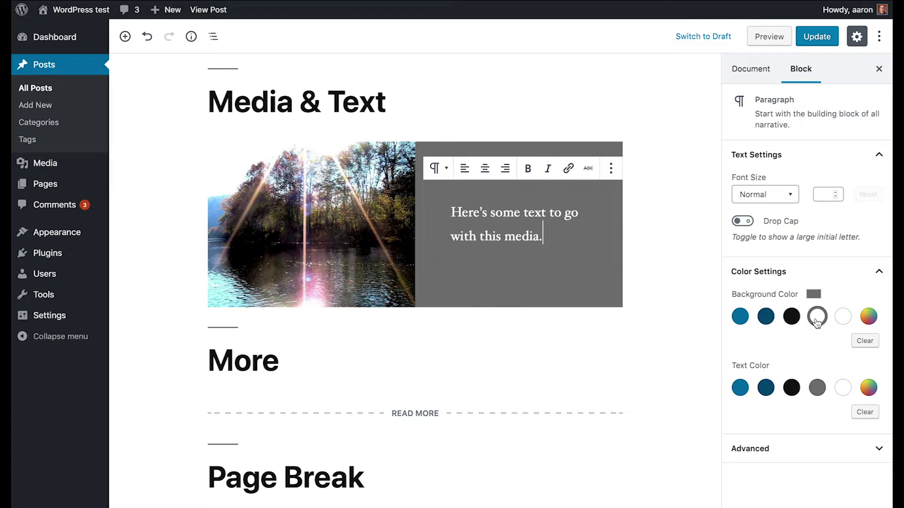
pyautogui.click(849, 324)
pyautogui.click(763, 389)
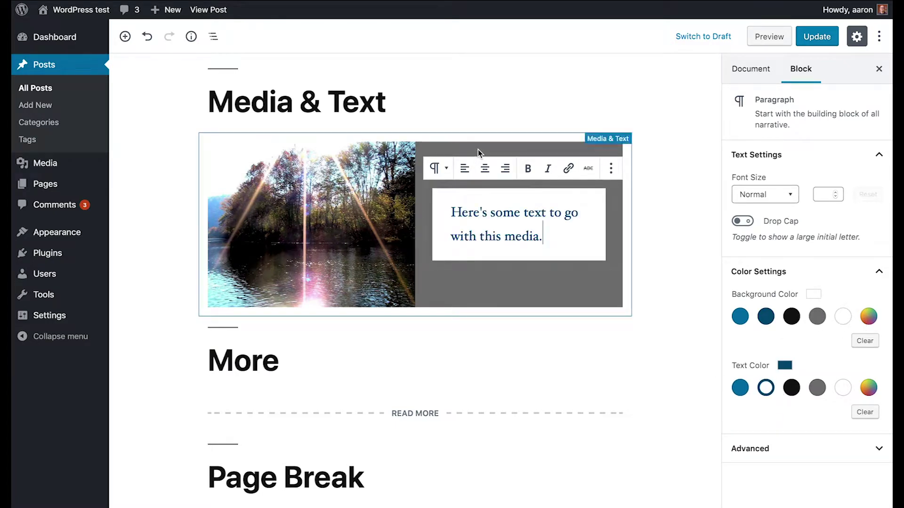
# Compare the color settings of the whole Media & Text block with those of the paragraph inside it
pyautogui.click(584, 284)
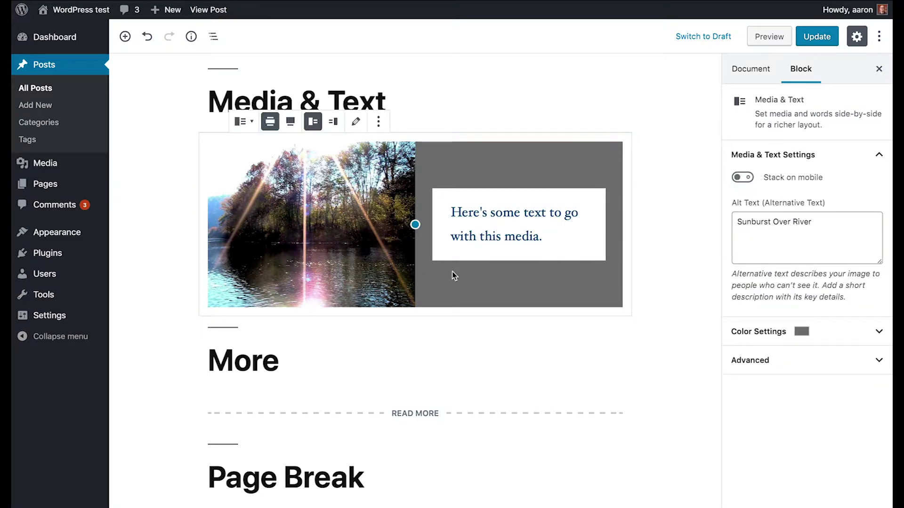
pyautogui.click(878, 332)
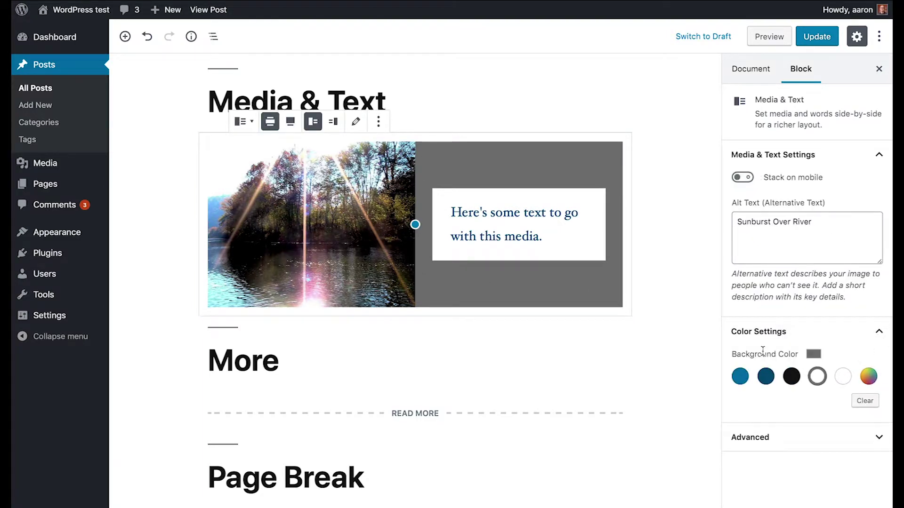
pyautogui.click(575, 204)
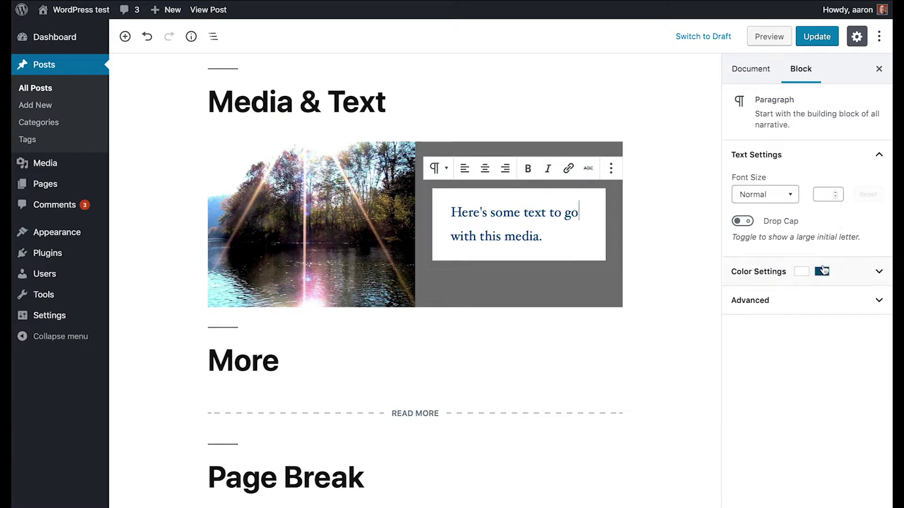
pyautogui.click(877, 271)
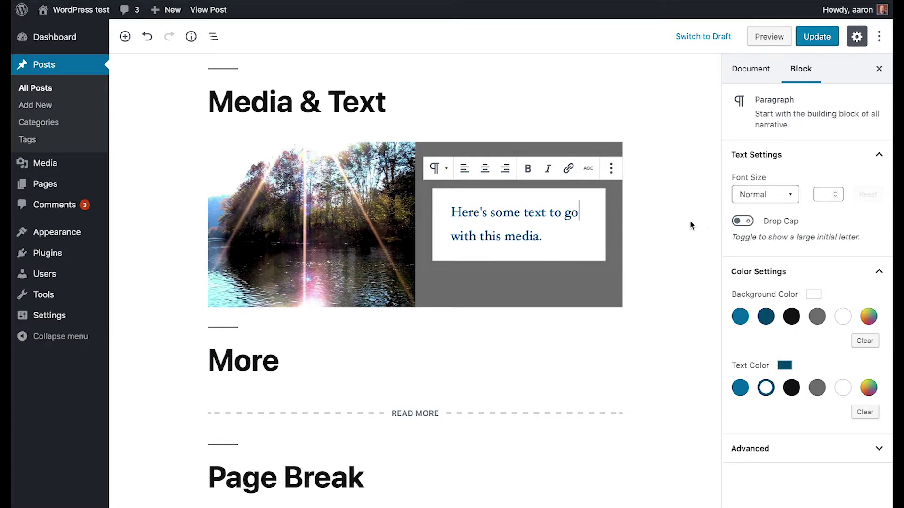
# Try a drop cap on the Media & Text block's paragraph, and turn it off again
pyautogui.click(748, 224)
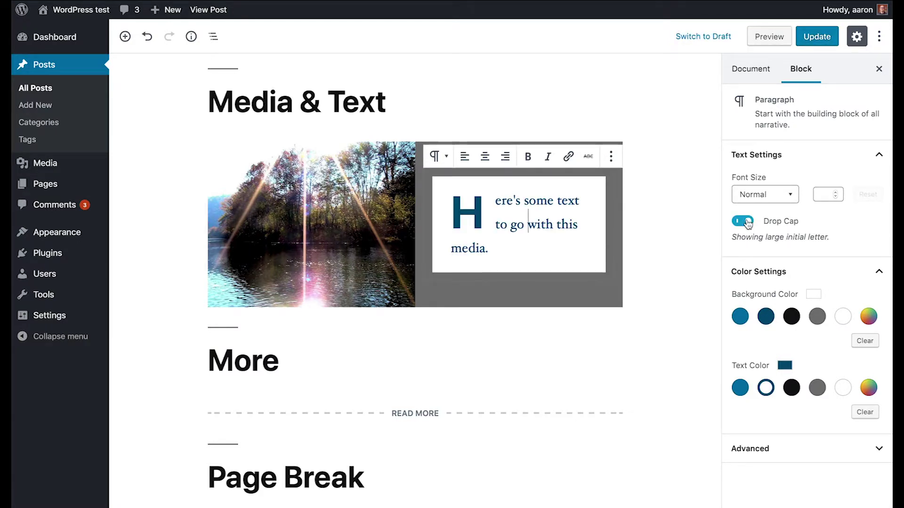
pyautogui.click(742, 221)
# Make the word "some" bold and the word "media" italic in the Media & Text block's paragraph
pyautogui.moveTo(491, 214); pyautogui.dragTo(520, 214)
pyautogui.click(527, 169)
pyautogui.doubleClick(517, 235)
pyautogui.click(547, 169)
pyautogui.click(570, 214)
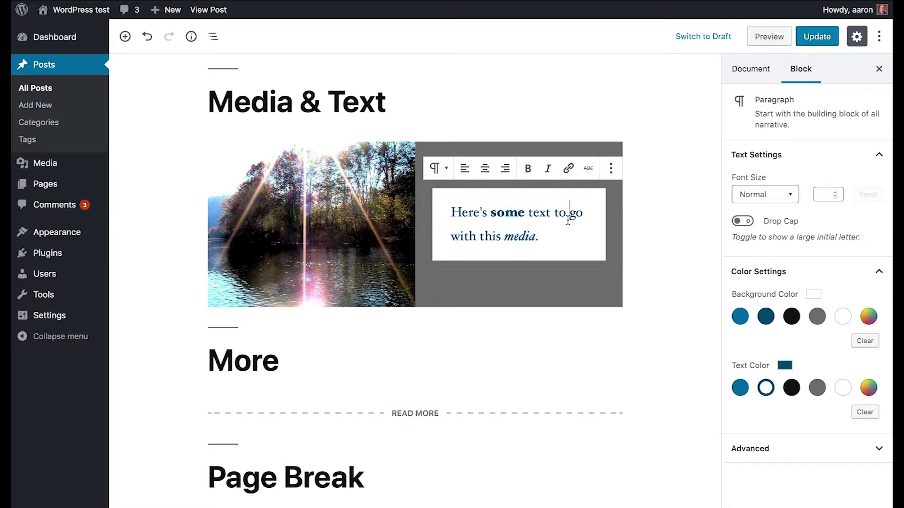
# Examine the paragraph's additional block options, and the More block's settings and its position below the Media & Text content
pyautogui.click(611, 170)
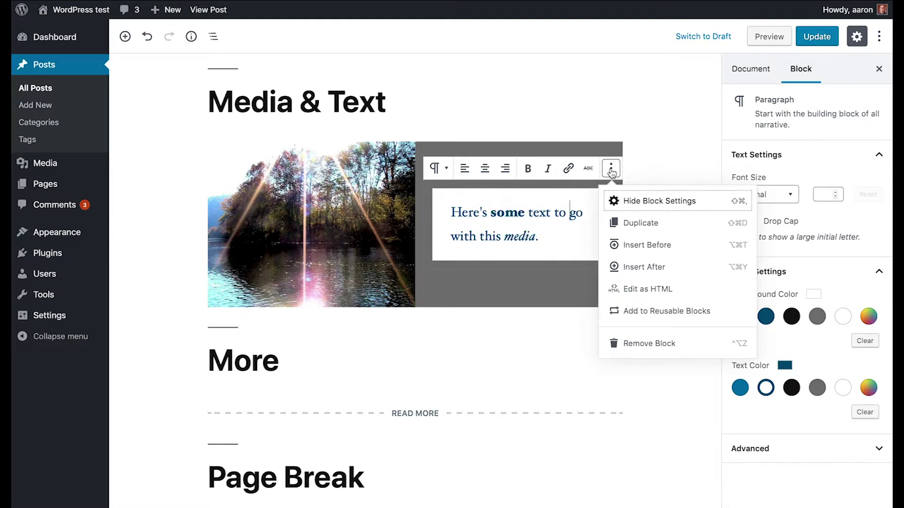
pyautogui.click(648, 174)
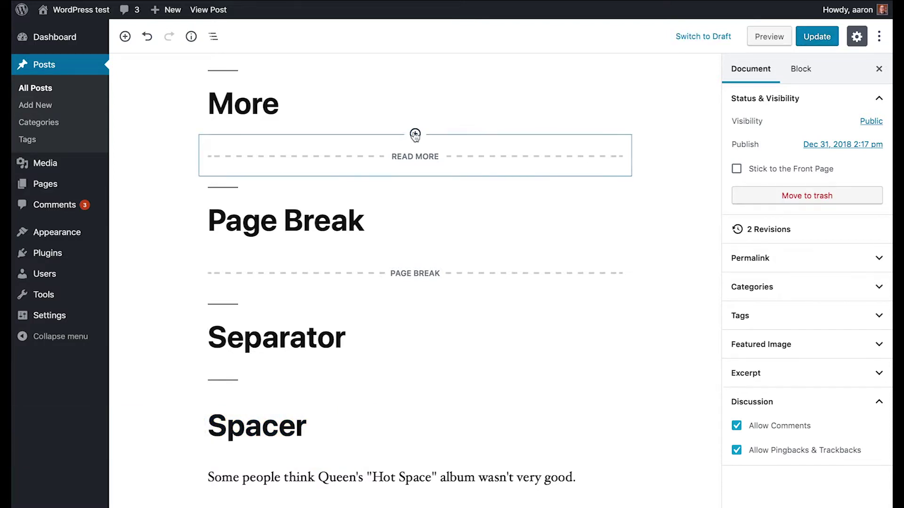
pyautogui.click(380, 156)
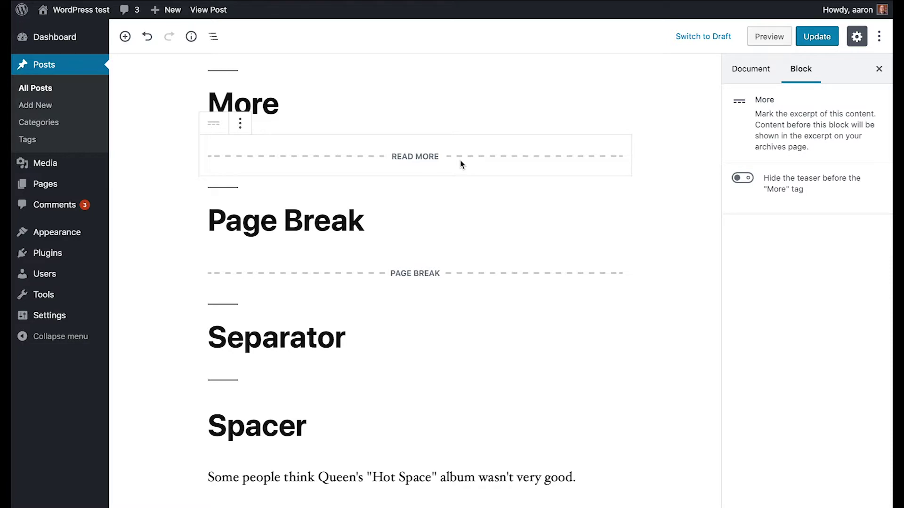
pyautogui.scroll(1, 439, 161)
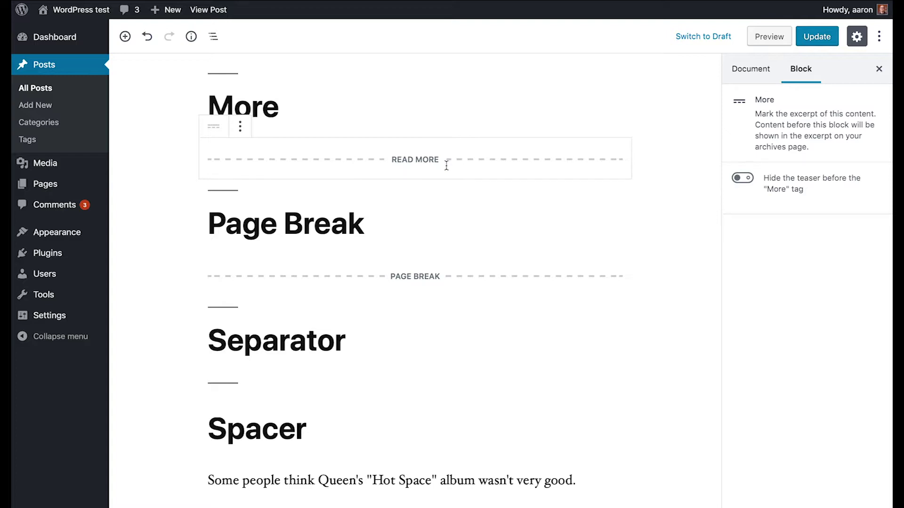
pyautogui.scroll(10, 446, 165)
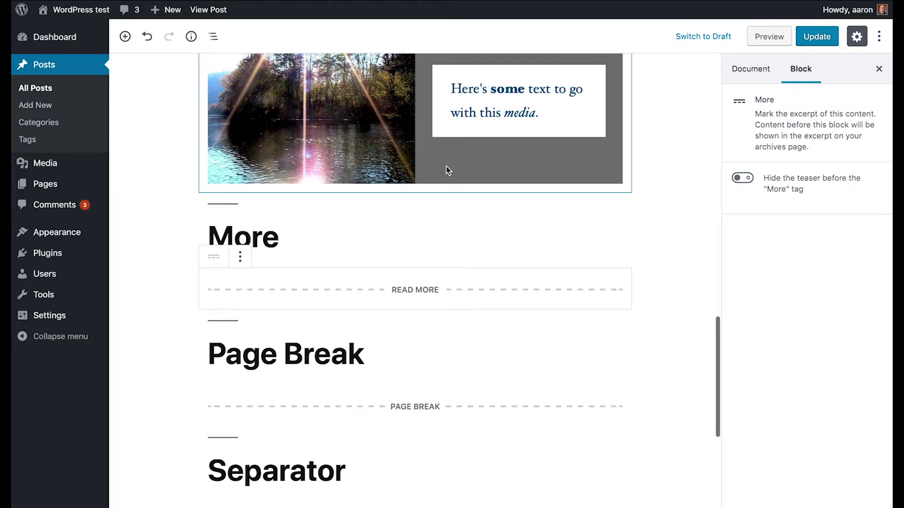
pyautogui.scroll(-12, 458, 204)
pyautogui.scroll(-8, 451, 211)
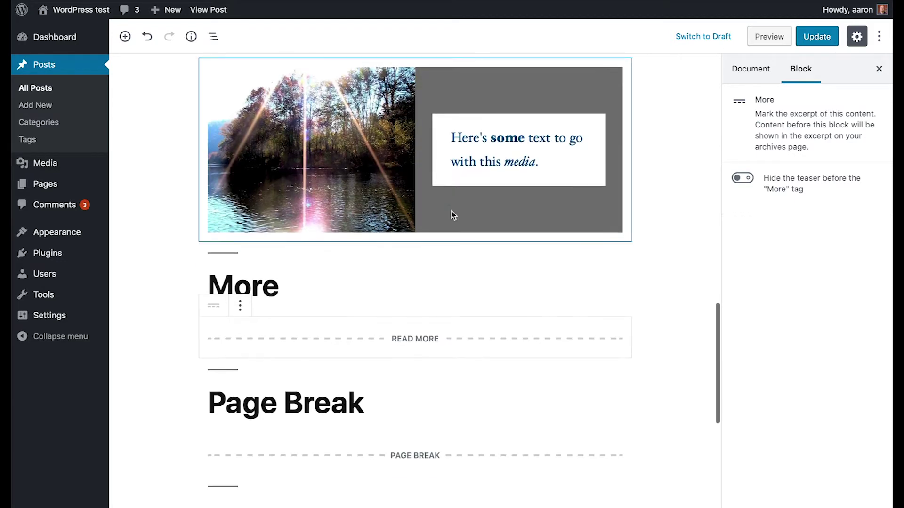
pyautogui.click(430, 229)
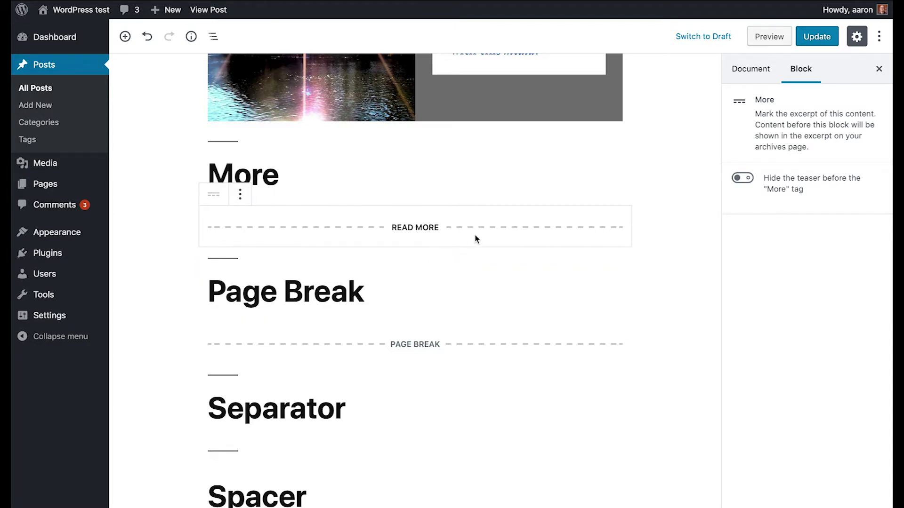
pyautogui.scroll(-2, 472, 240)
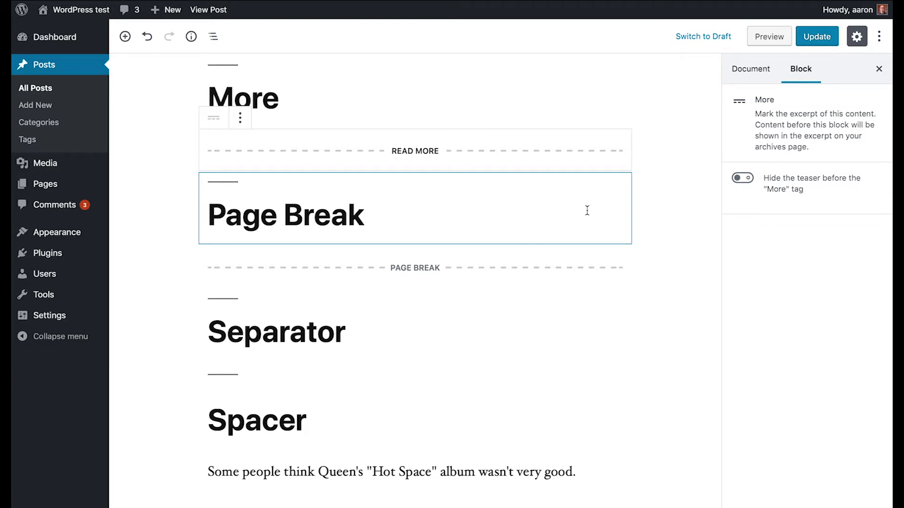
# Preview the post and review its first page from the title to the page links under the Page Break heading
pyautogui.click(768, 40)
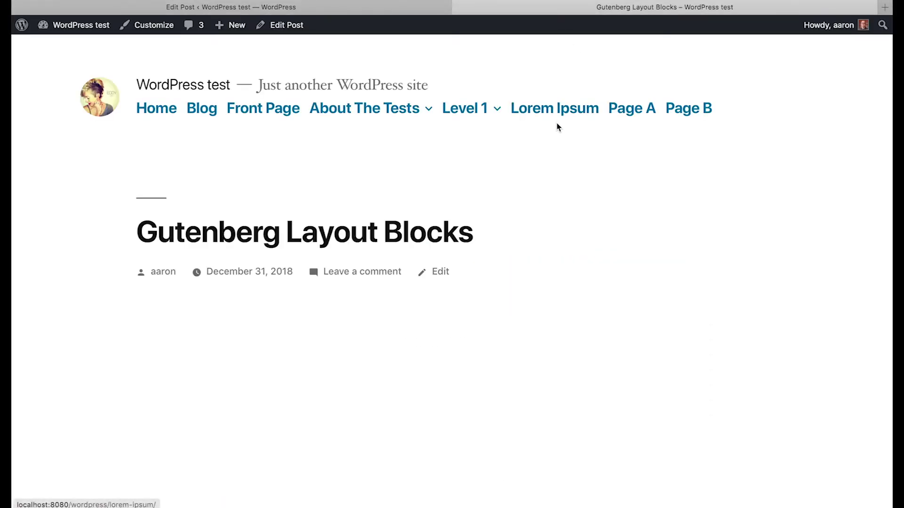
pyautogui.scroll(-1, 560, 242)
pyautogui.scroll(-7, 561, 243)
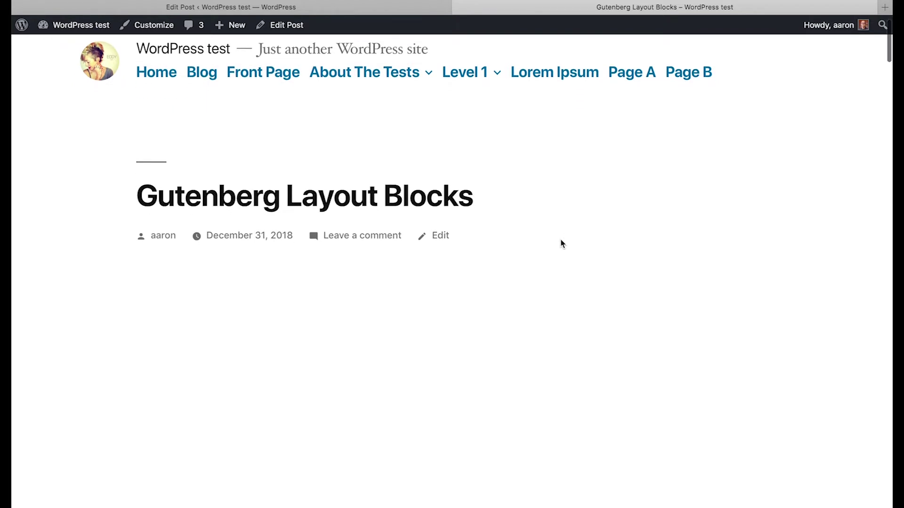
pyautogui.scroll(-11, 562, 243)
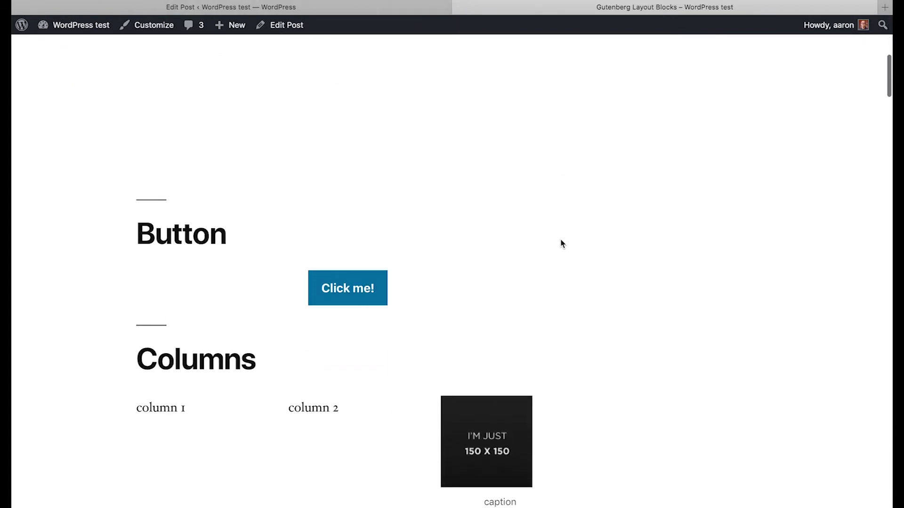
pyautogui.scroll(-12, 458, 280)
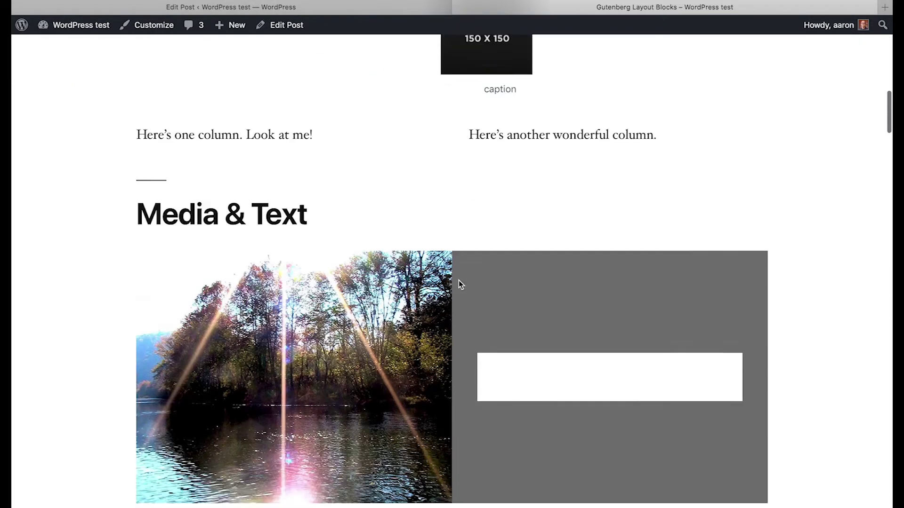
pyautogui.scroll(-4, 459, 298)
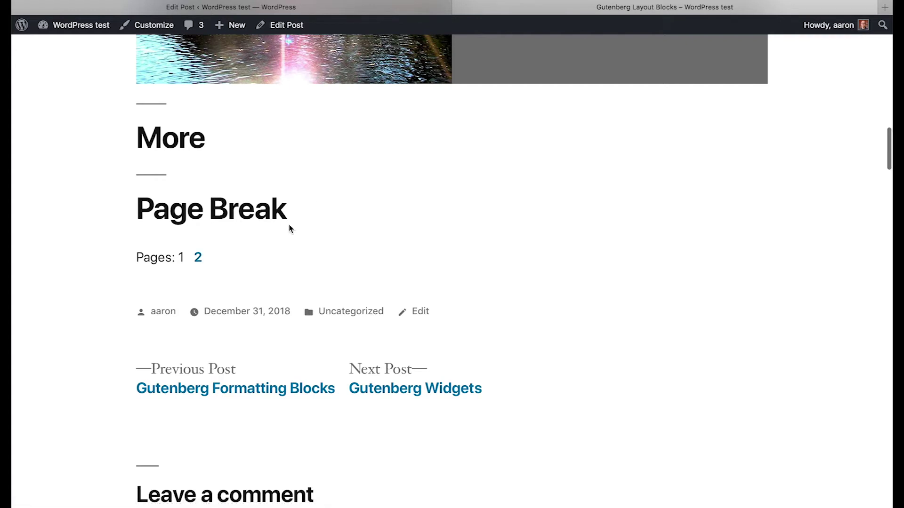
# Compare the page break in the editor with the preview, and examine page 2 of the previewed post
pyautogui.click(373, 7)
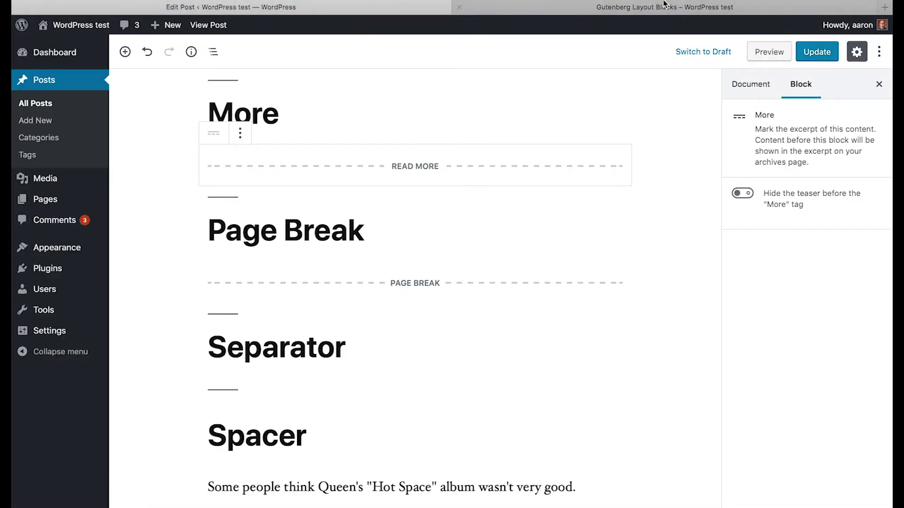
pyautogui.click(645, 8)
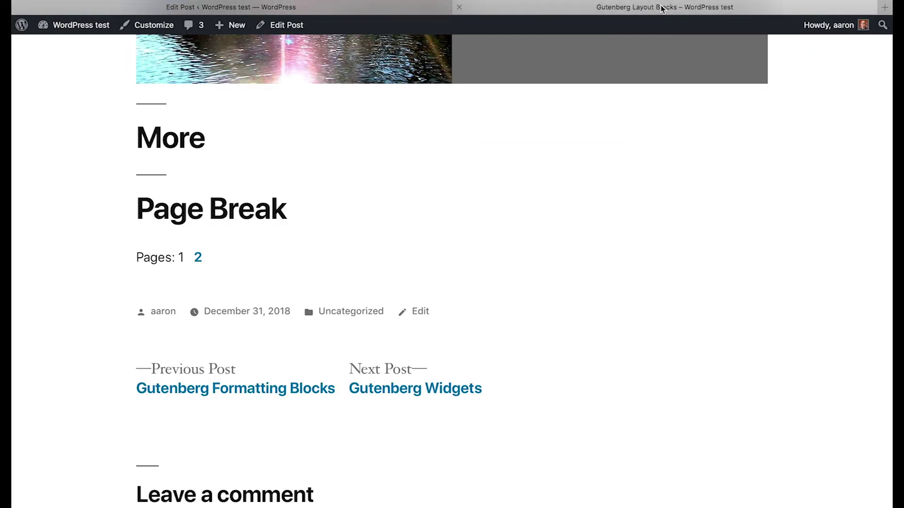
pyautogui.click(197, 258)
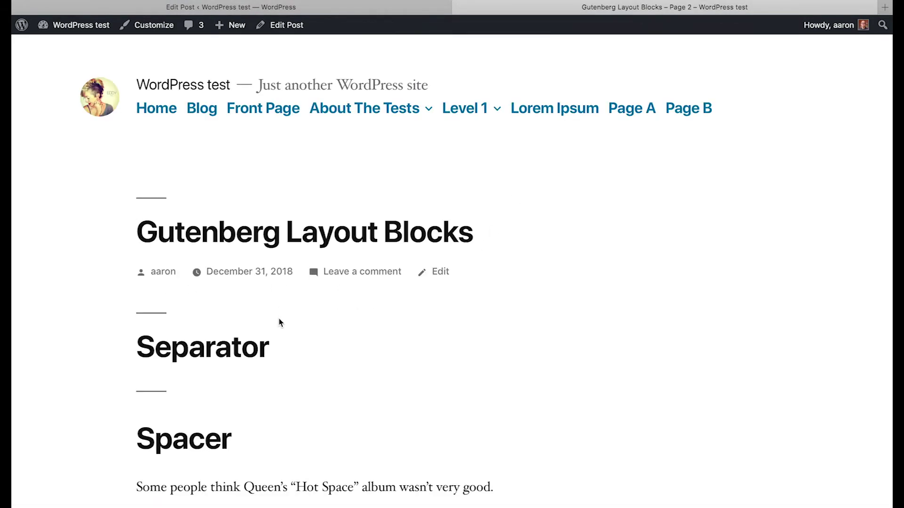
pyautogui.scroll(-3, 279, 322)
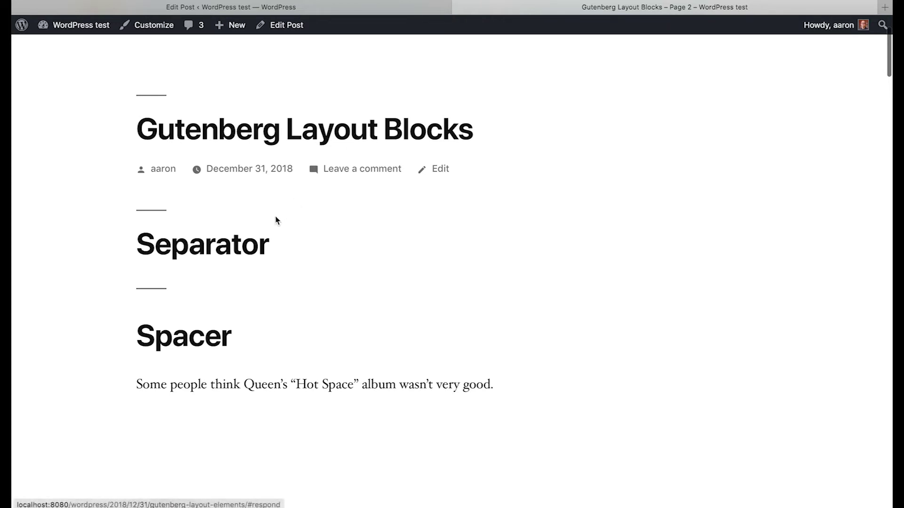
pyautogui.scroll(-1, 276, 221)
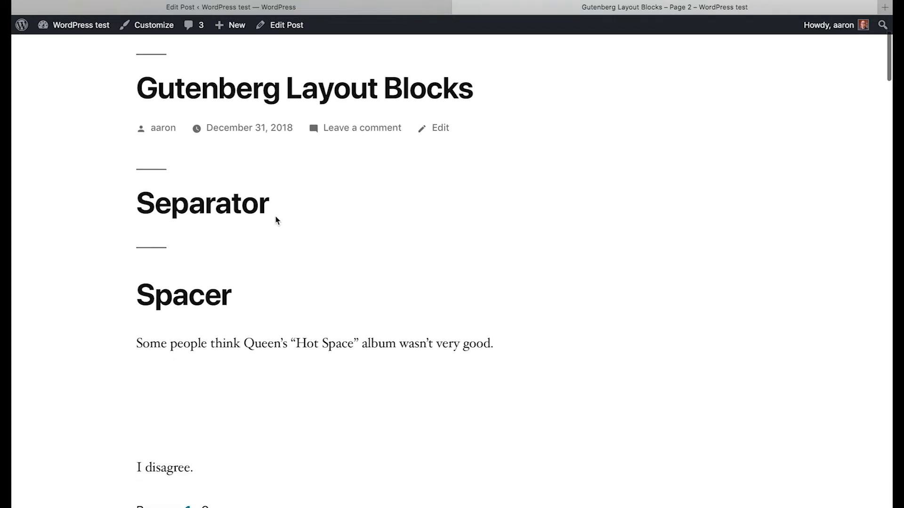
# Return to the post editor and insert a second Separator block directly below the Separator heading
pyautogui.click(377, 18)
pyautogui.scroll(-2, 363, 232)
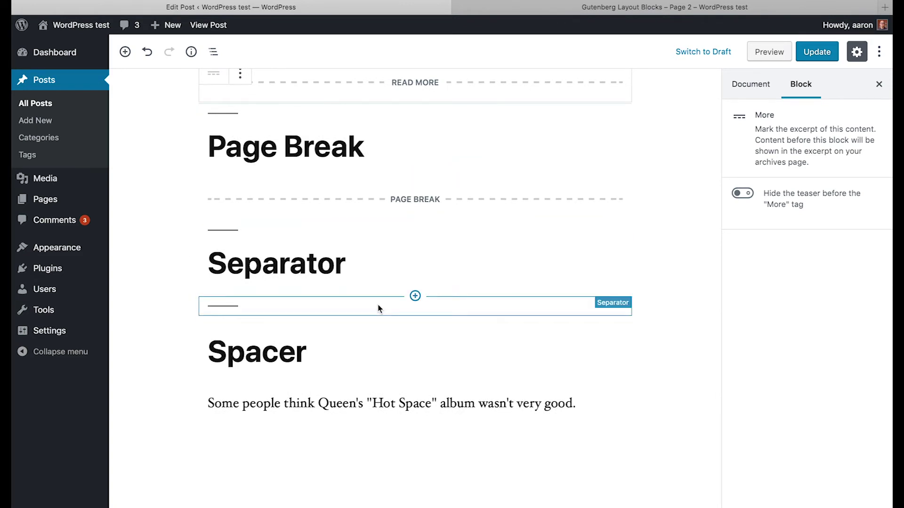
pyautogui.scroll(1, 379, 305)
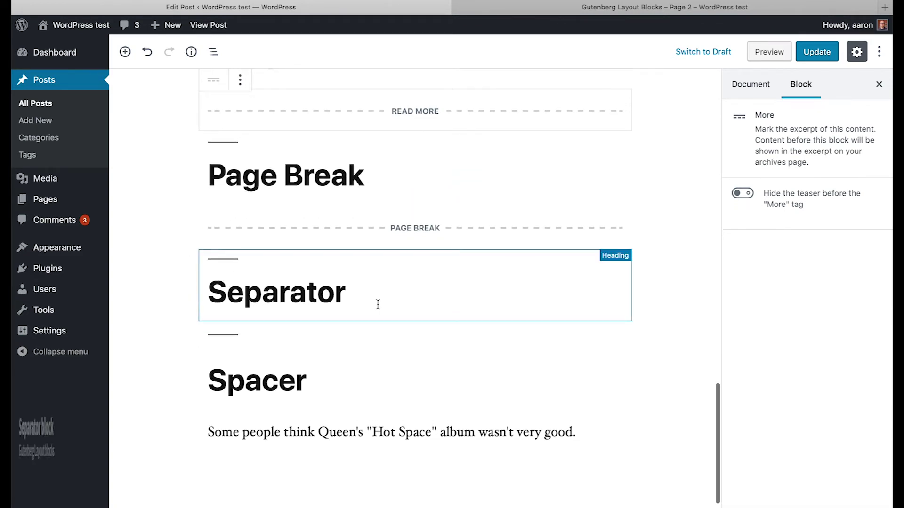
pyautogui.scroll(-3, 377, 304)
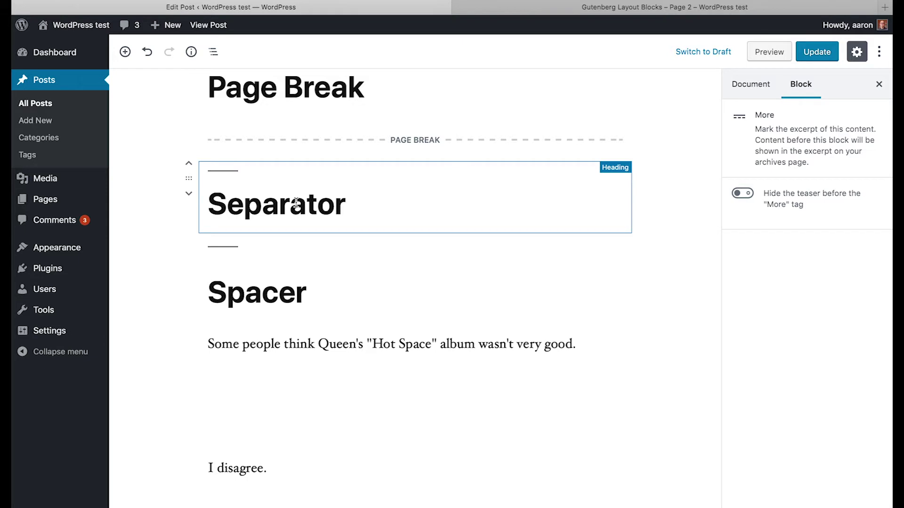
pyautogui.click(414, 237)
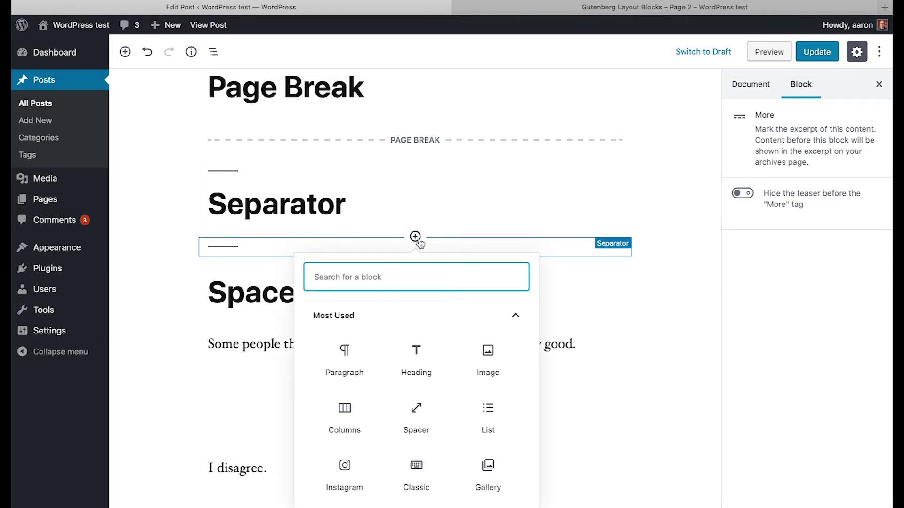
pyautogui.click(515, 315)
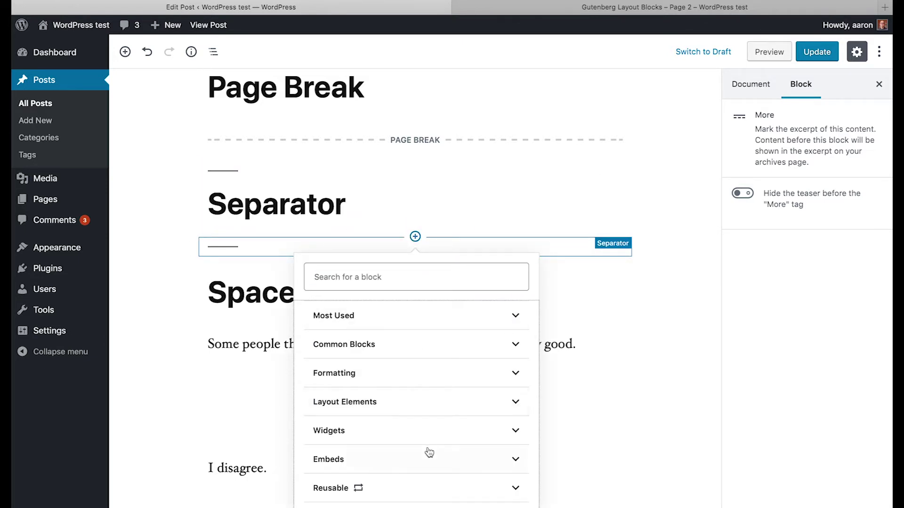
pyautogui.click(451, 410)
pyautogui.click(342, 469)
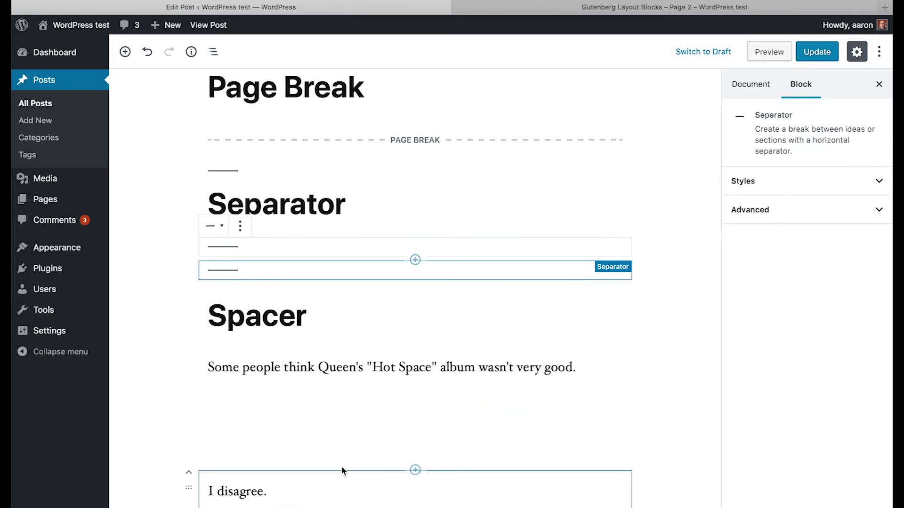
# Try the Wide Line style on the first separator below the Separator heading, and set its style to Dots
pyautogui.click(332, 245)
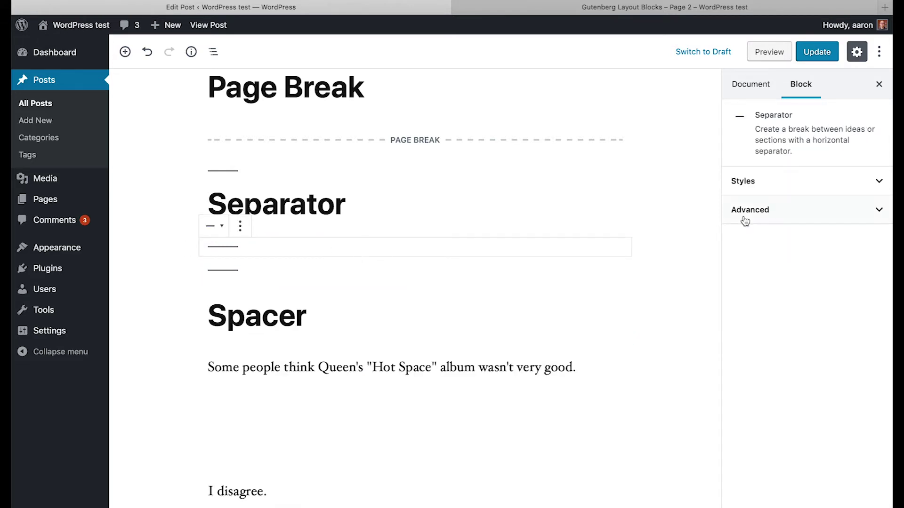
pyautogui.click(878, 184)
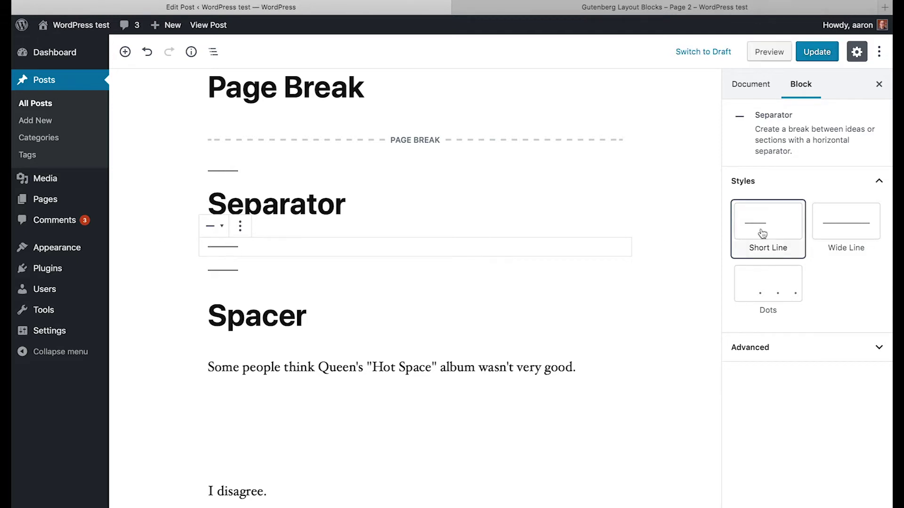
pyautogui.click(835, 227)
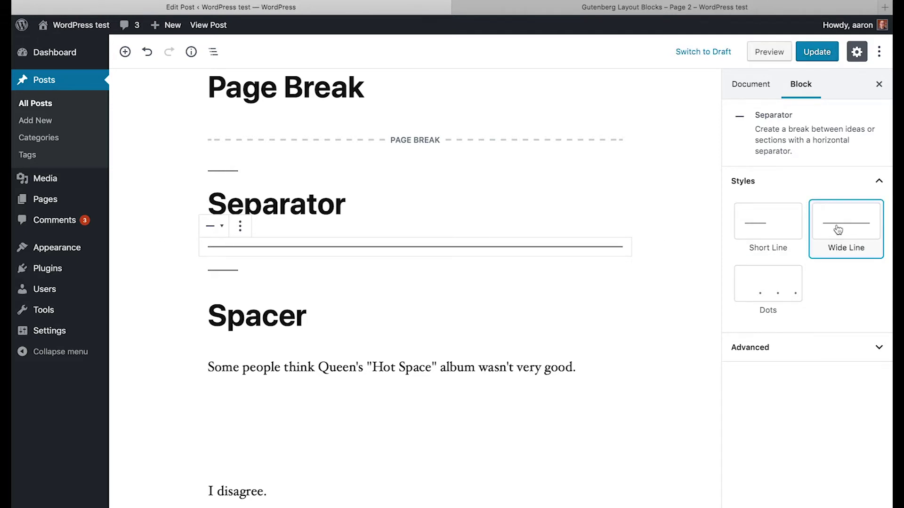
pyautogui.click(773, 294)
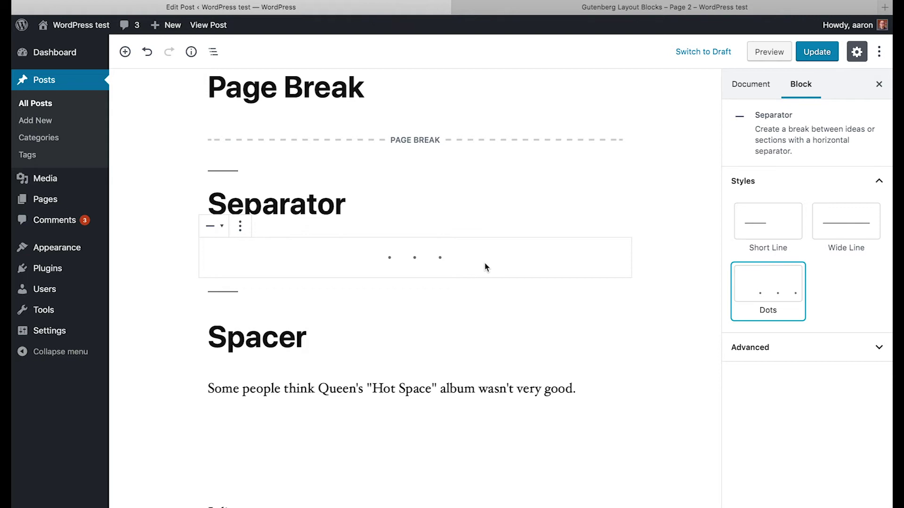
# Set the height of the spacer between the two paragraphs under the Spacer heading to 200 pixels
pyautogui.scroll(-2, 514, 307)
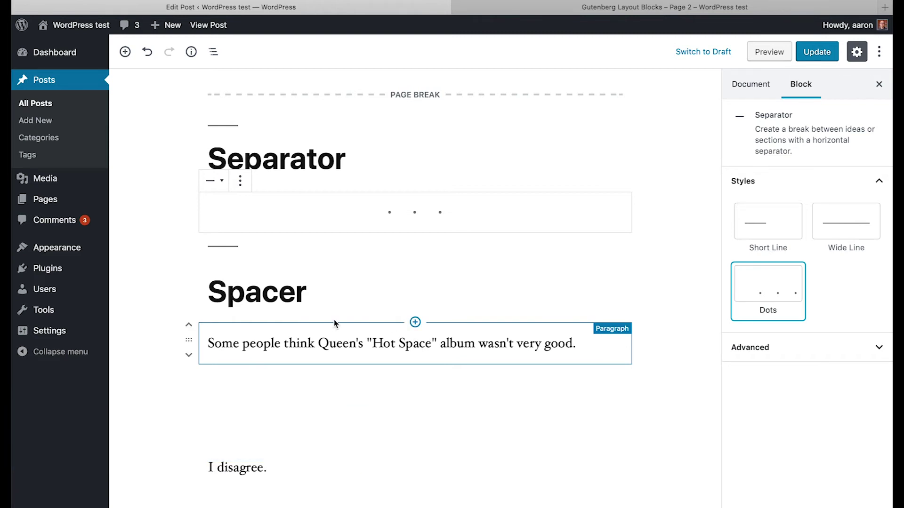
pyautogui.click(274, 344)
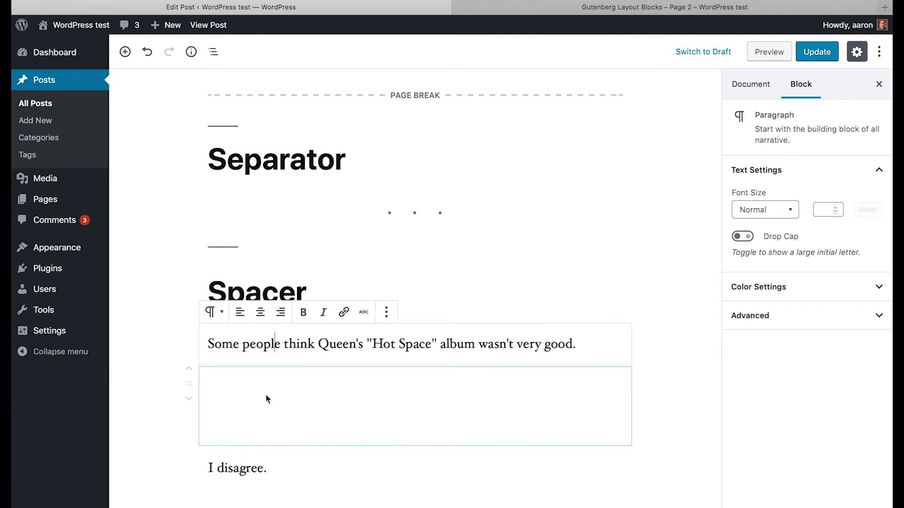
pyautogui.click(251, 469)
pyautogui.click(354, 399)
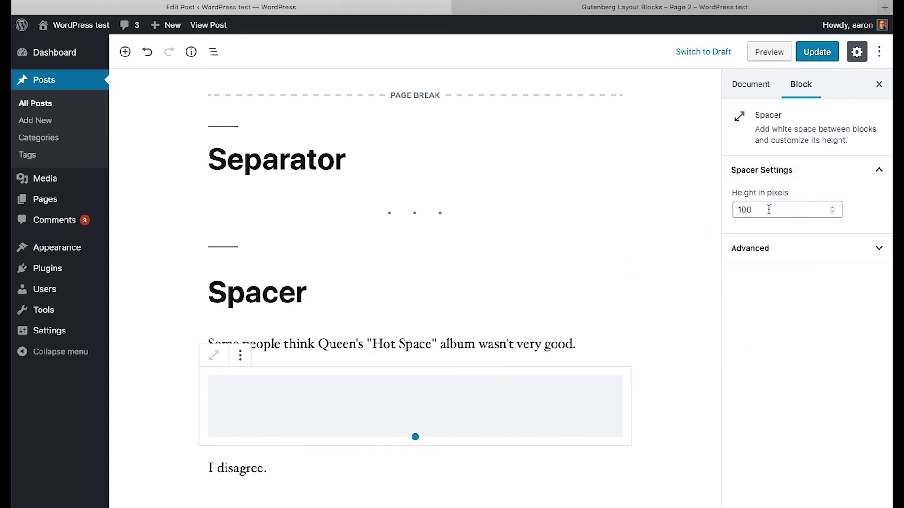
pyautogui.moveTo(773, 210); pyautogui.dragTo(725, 215)
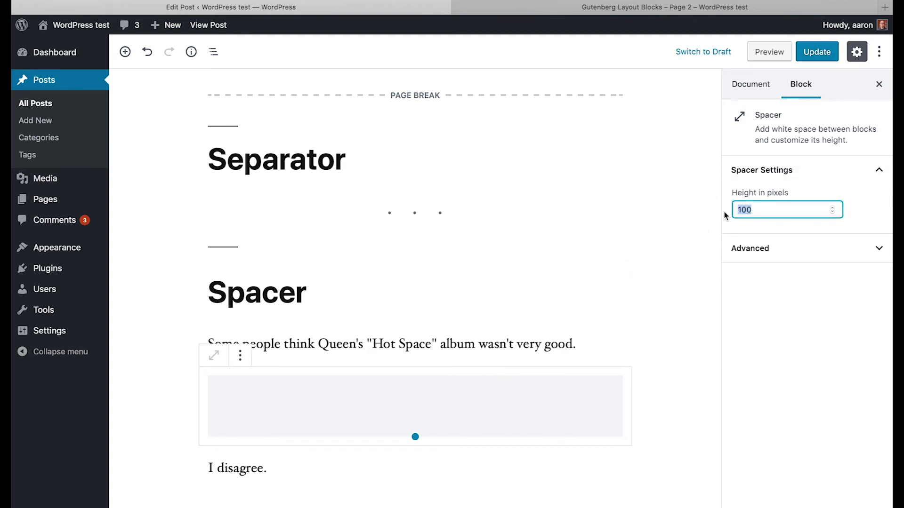
pyautogui.write('200')
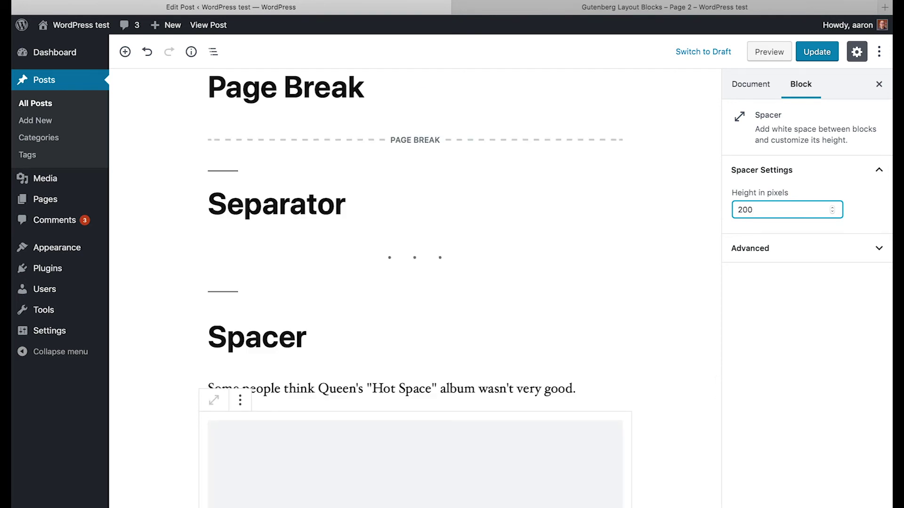
# Shrink the spacer above the "I disagree." paragraph by its resize handle to a height of about 176 pixels
pyautogui.scroll(-1, 667, 291)
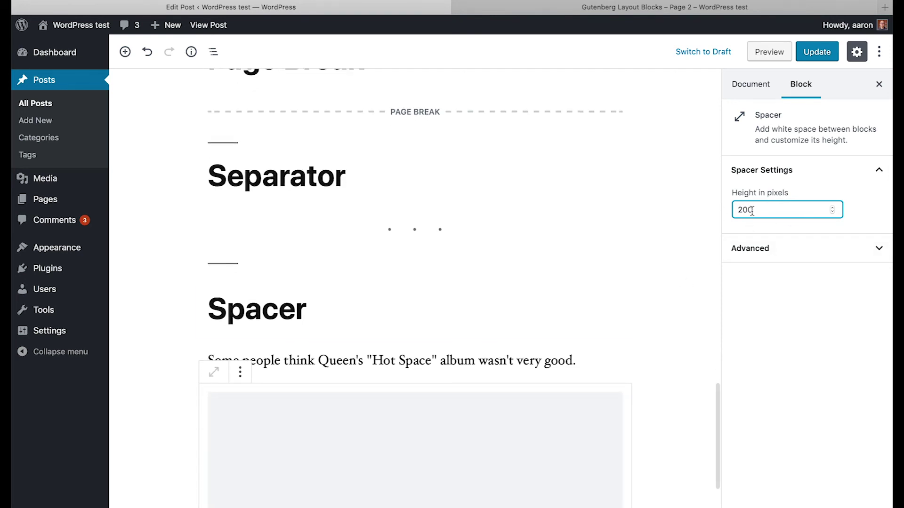
pyautogui.scroll(-3, 631, 320)
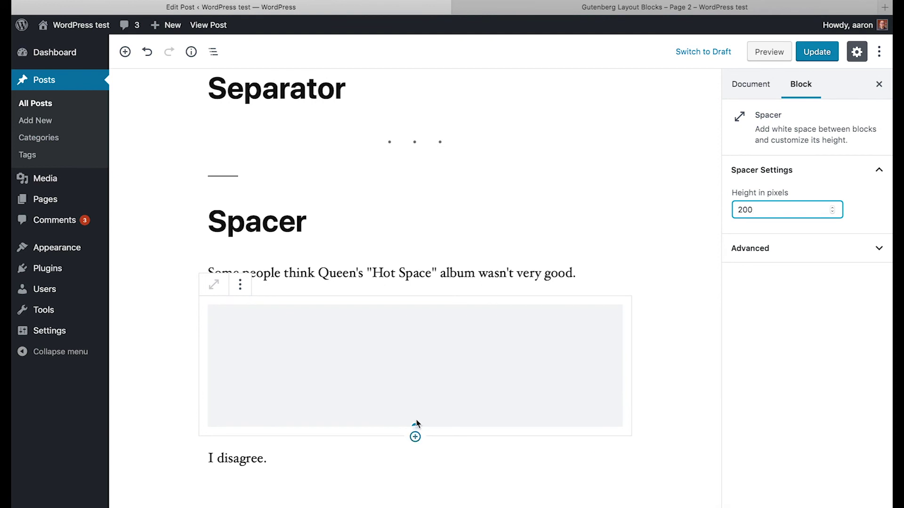
pyautogui.moveTo(416, 426); pyautogui.dragTo(422, 388)
pyautogui.scroll(-2, 439, 433)
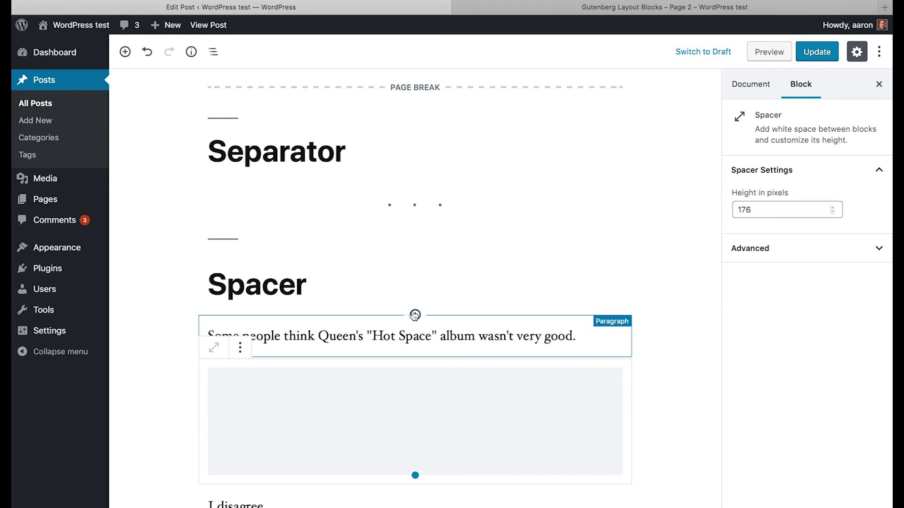
# Examine the Layout Elements blocks available for insertion between the Spacer heading and the paragraph below it
pyautogui.click(415, 315)
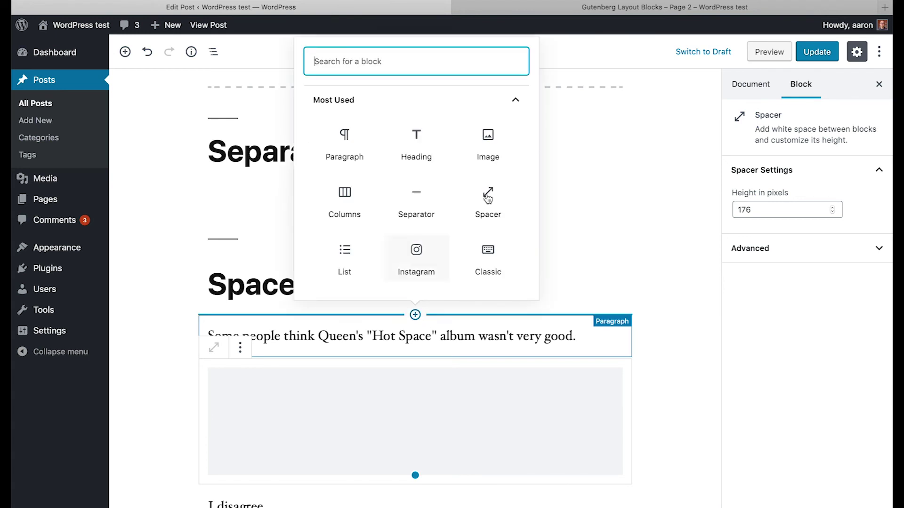
pyautogui.click(517, 100)
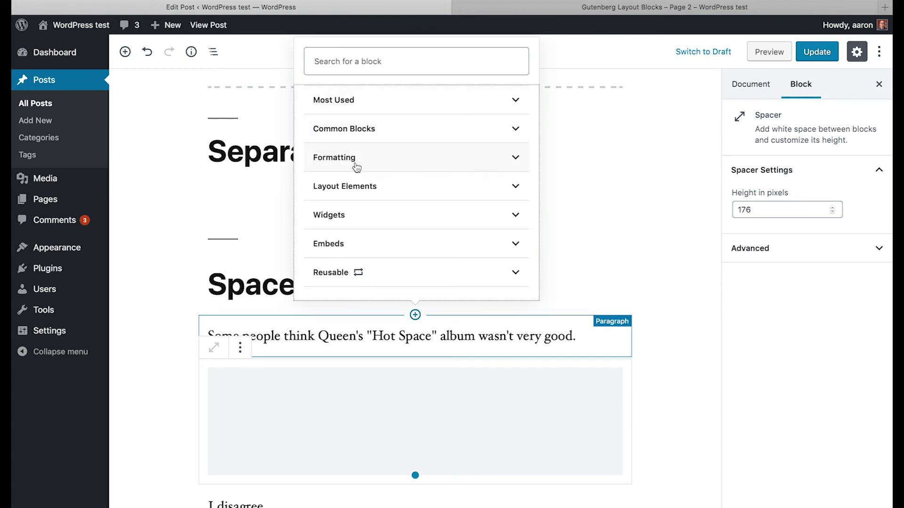
pyautogui.click(516, 187)
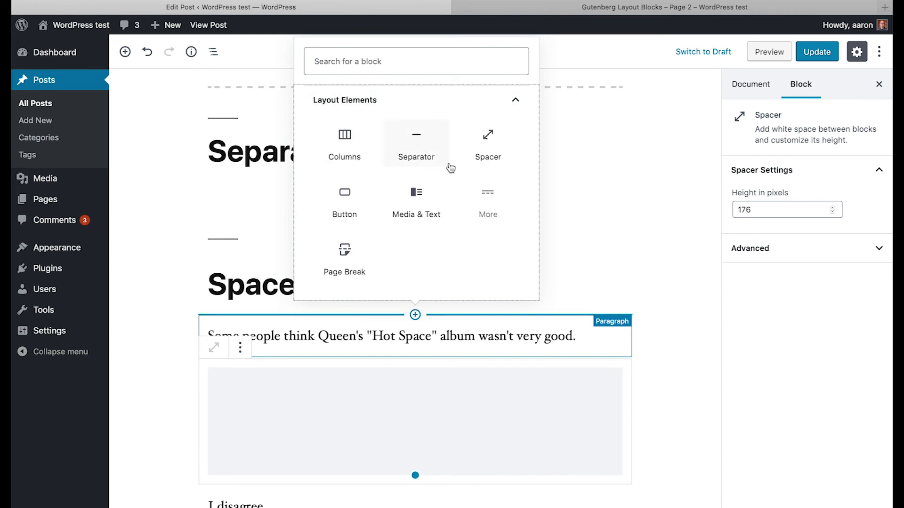